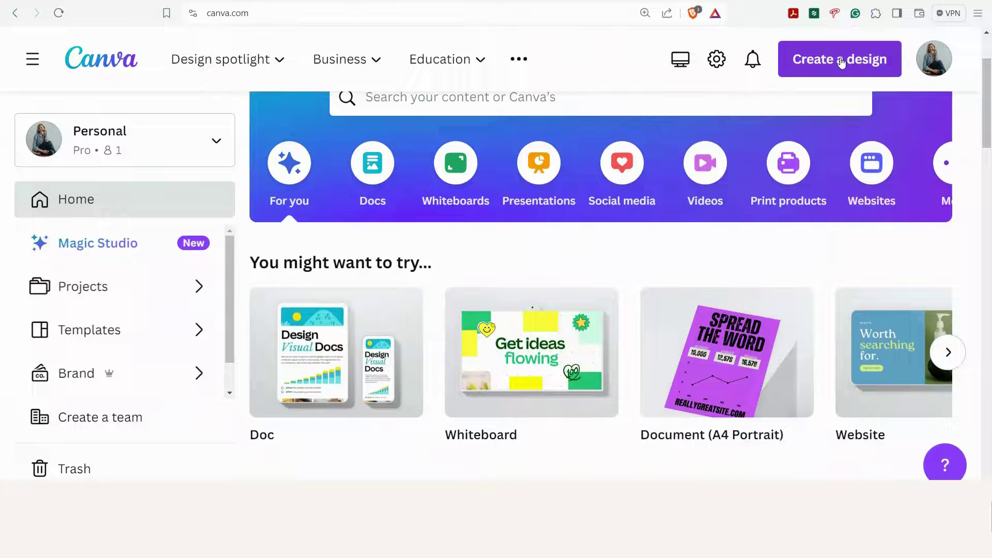
- Start a new design and search for the A4 Landscape format
{"action": "left_click", "coordinate": [840, 59]}
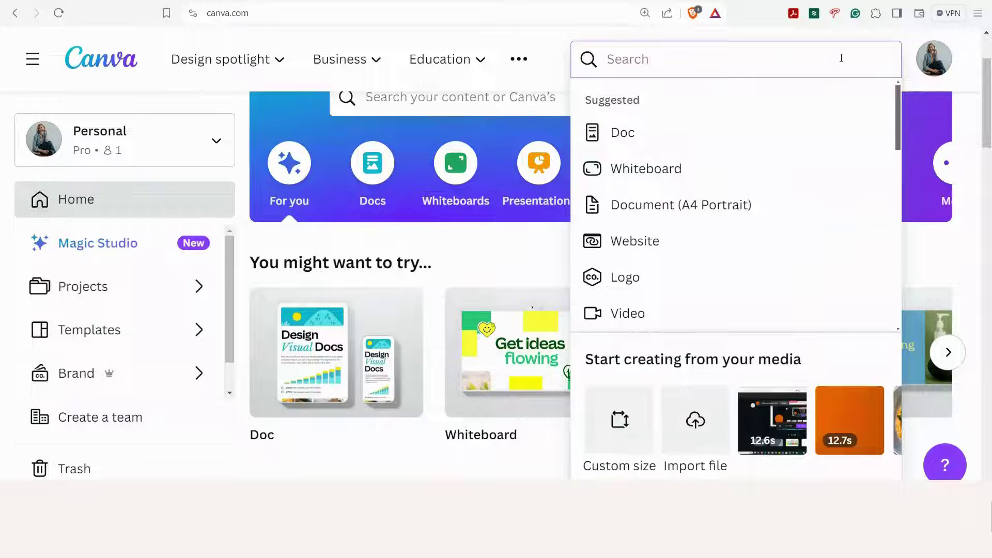
{"action": "type", "text": "A4"}
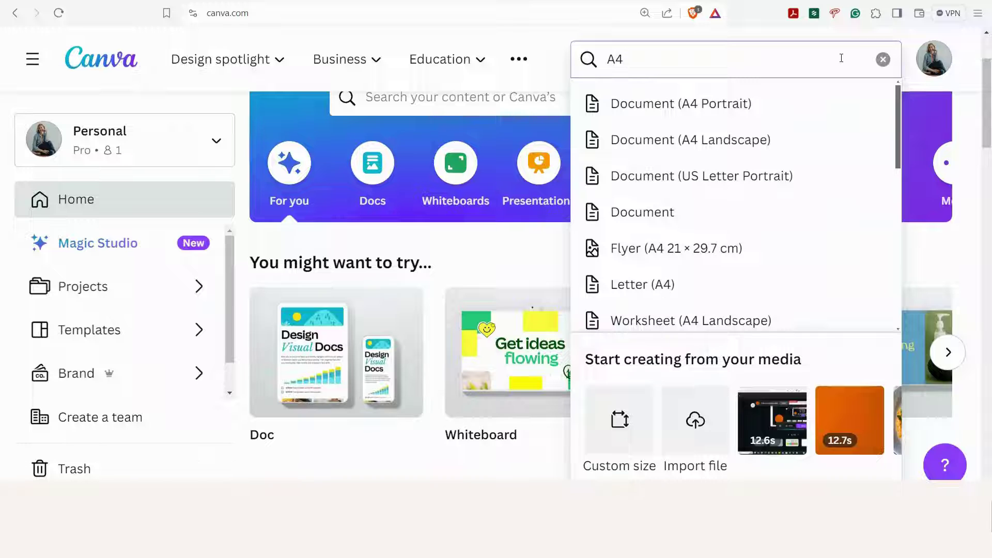
{"action": "type", "text": " Landscape"}
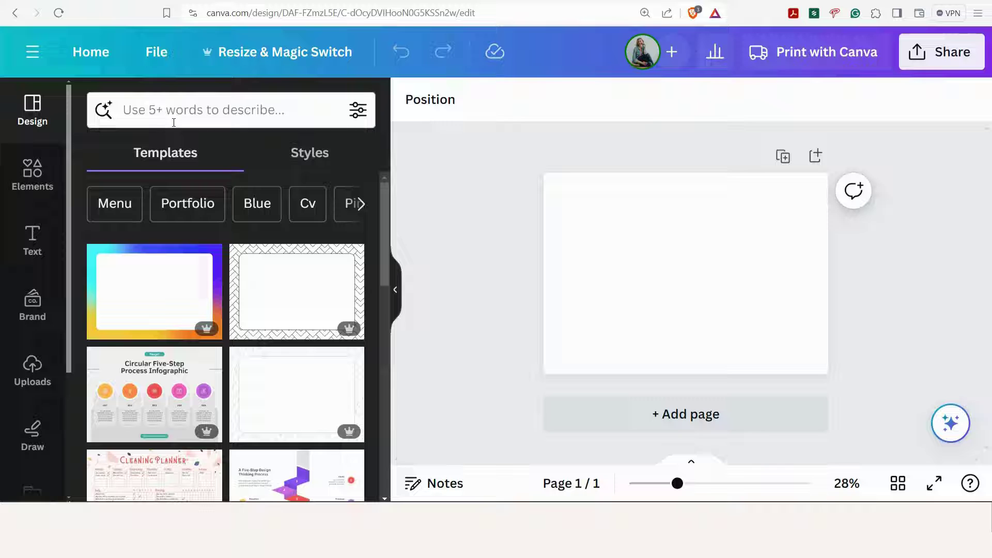
- Add a square to the page from Elements > Shapes
{"action": "left_click", "coordinate": [29, 187]}
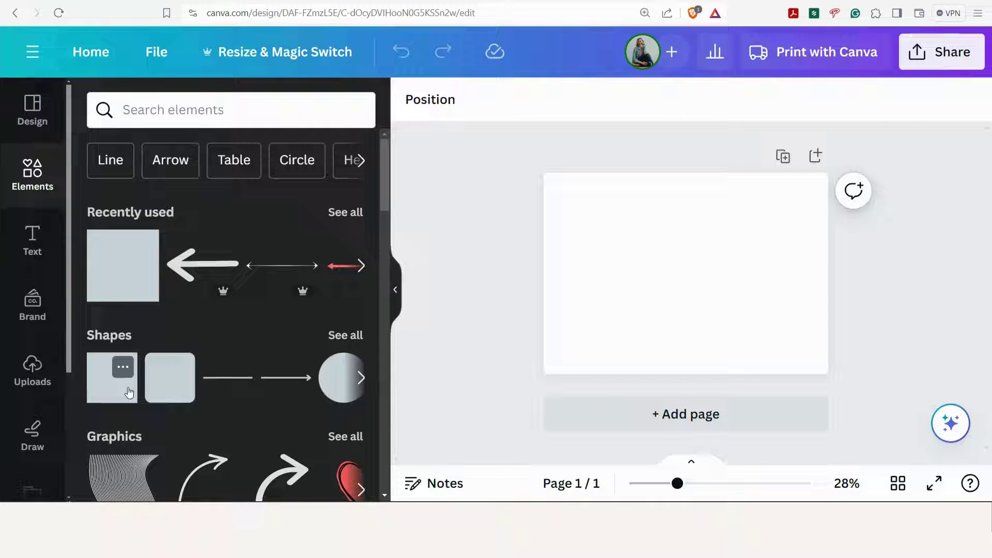
{"action": "left_click", "coordinate": [345, 336]}
{"action": "scroll", "coordinate": [291, 315], "scroll_direction": "down", "scroll_amount": 15}
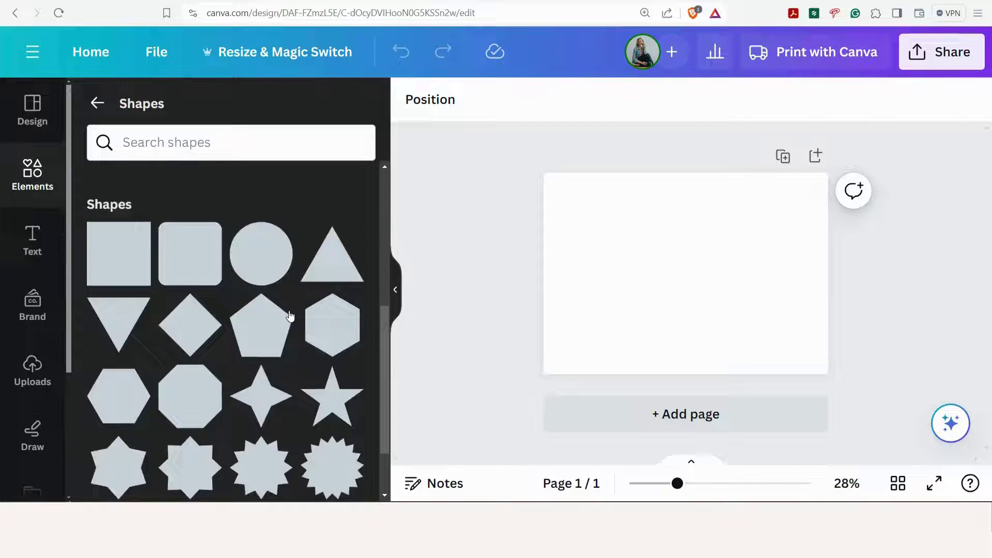
{"action": "scroll", "coordinate": [291, 315], "scroll_direction": "up", "scroll_amount": 5}
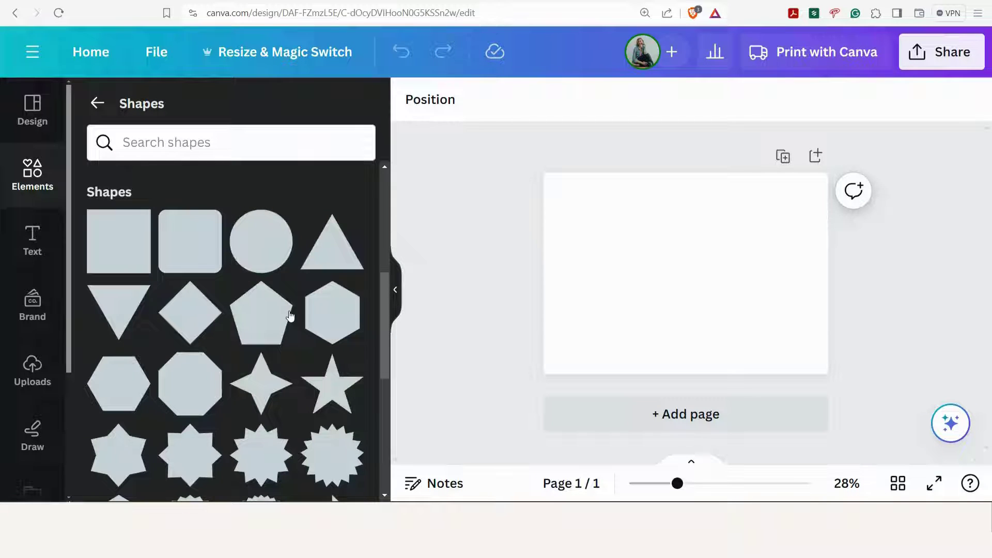
{"action": "left_click", "coordinate": [118, 237]}
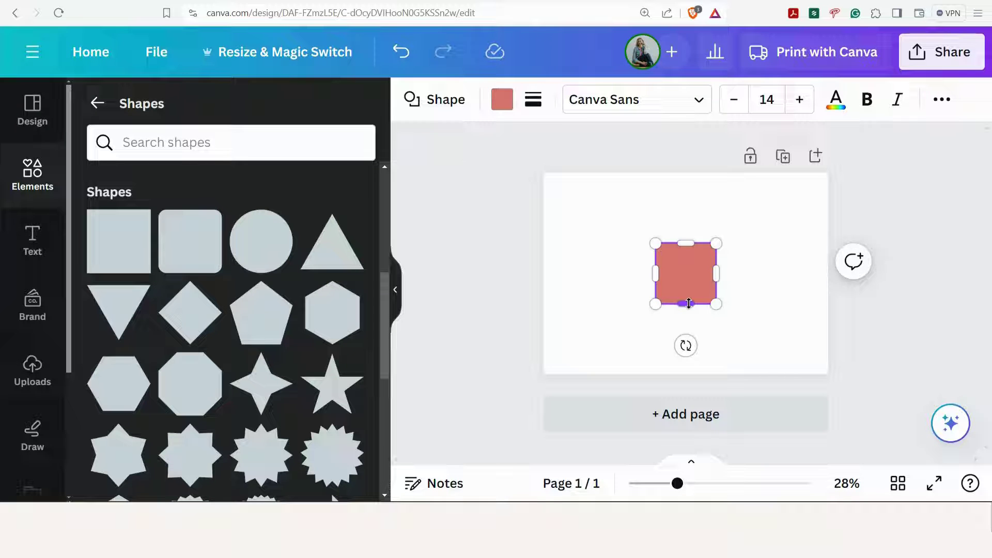
- Stretch the square into a tall narrow rectangle about 6 wide by 19 high
{"action": "left_click_drag", "start_coordinate": [688, 303], "coordinate": [670, 367]}
{"action": "left_click_drag", "start_coordinate": [684, 247], "coordinate": [684, 182]}
{"action": "left_click_drag", "start_coordinate": [718, 270], "coordinate": [713, 270]}
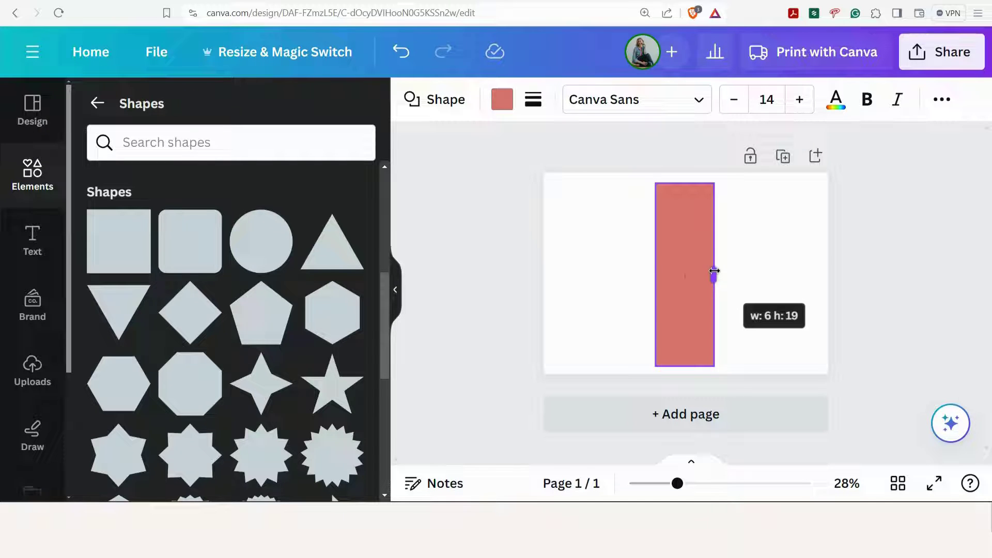
{"action": "left_click_drag", "start_coordinate": [714, 271], "coordinate": [597, 267]}
- Move the rectangle to the page's left side and make its fill transparent
{"action": "left_click", "coordinate": [769, 276]}
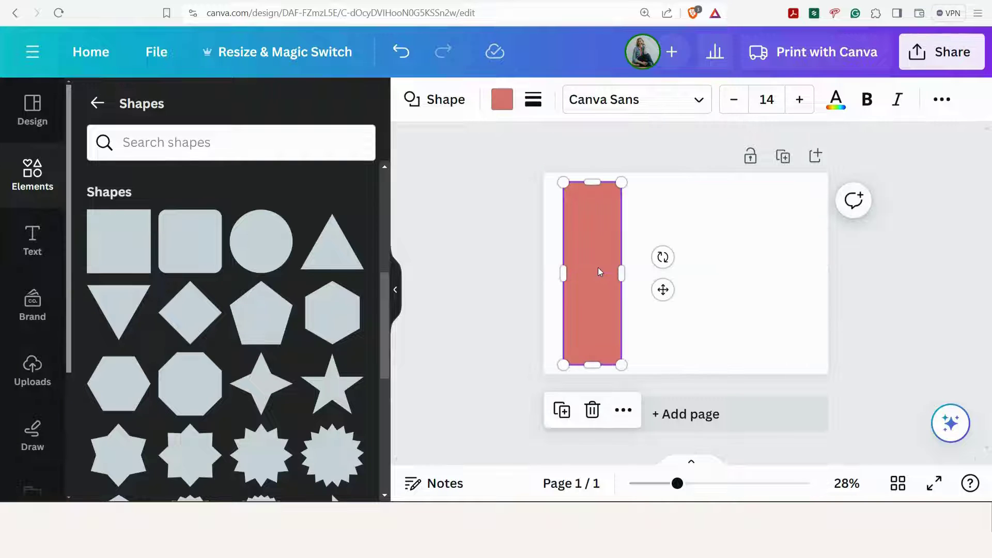
{"action": "left_click", "coordinate": [502, 103]}
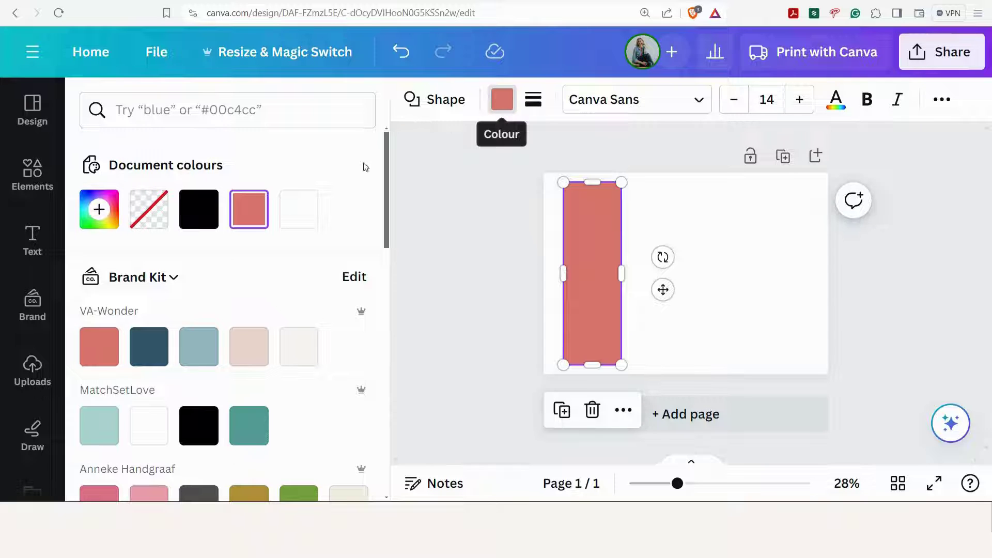
{"action": "left_click", "coordinate": [142, 215]}
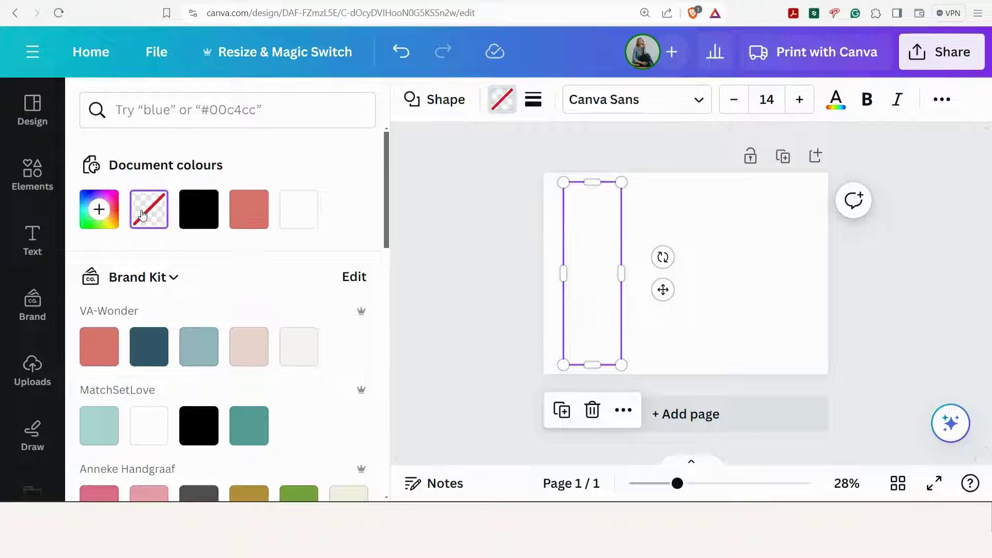
- Give the rectangle a solid Light Gray (#d9d9d9) border of weight 1
{"action": "left_click", "coordinate": [531, 103]}
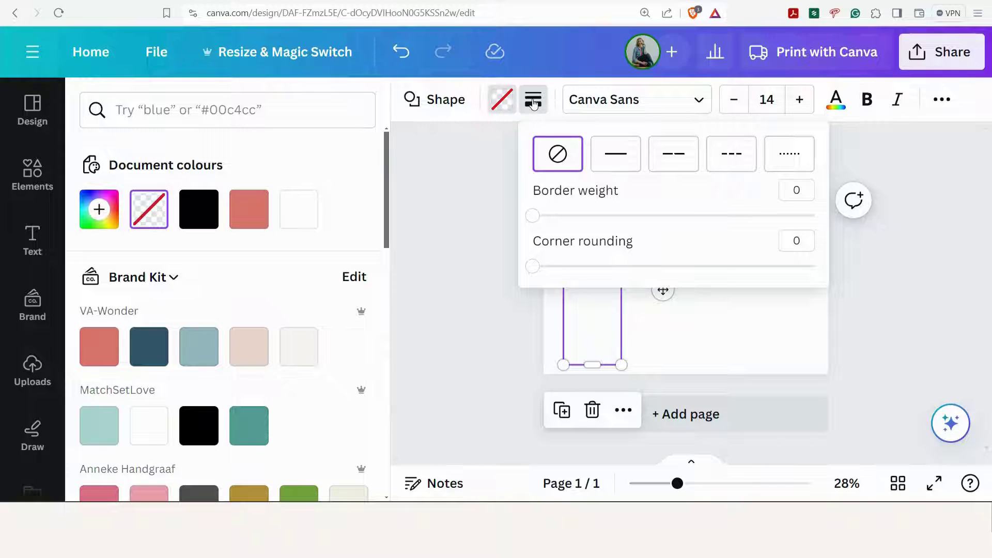
{"action": "left_click", "coordinate": [618, 160]}
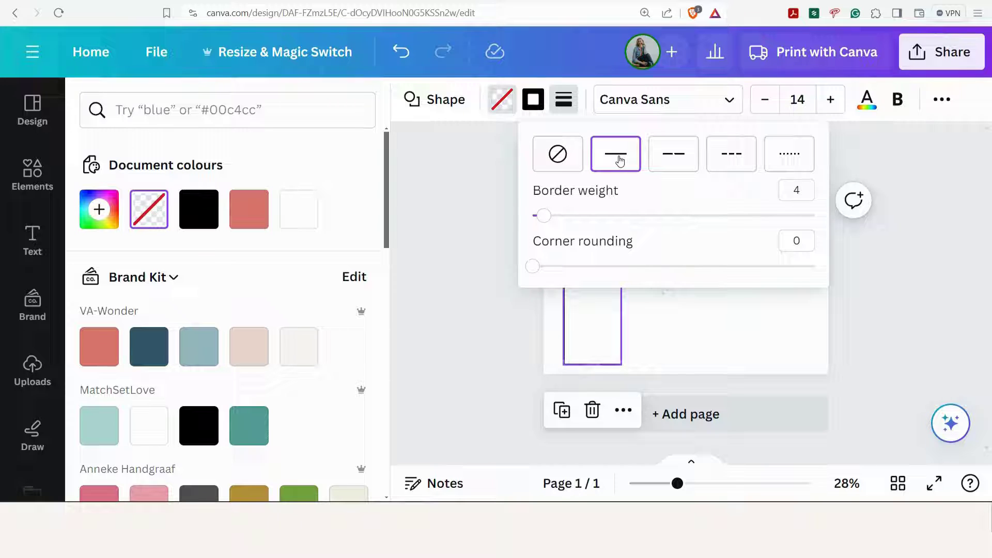
{"action": "left_click_drag", "start_coordinate": [540, 218], "coordinate": [536, 219]}
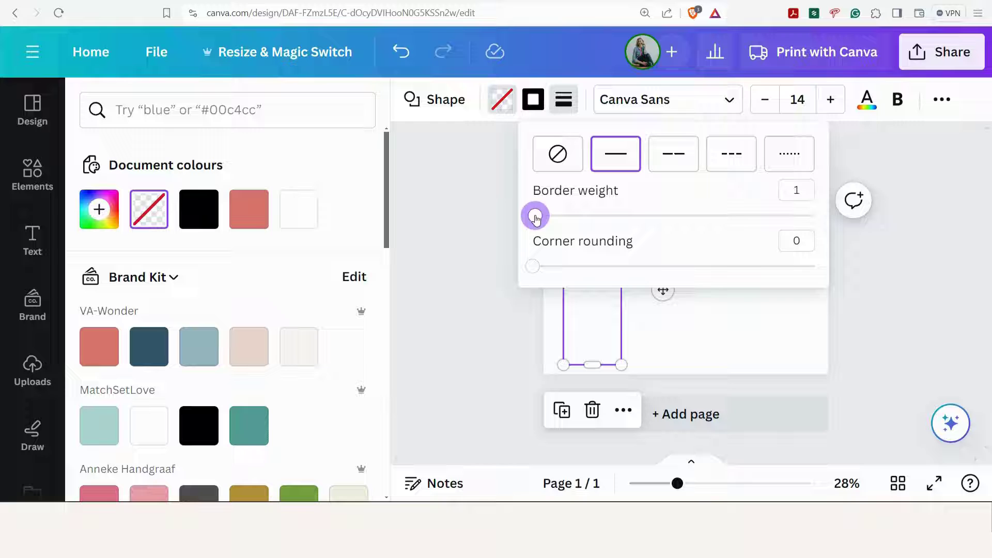
{"action": "left_click", "coordinate": [533, 99]}
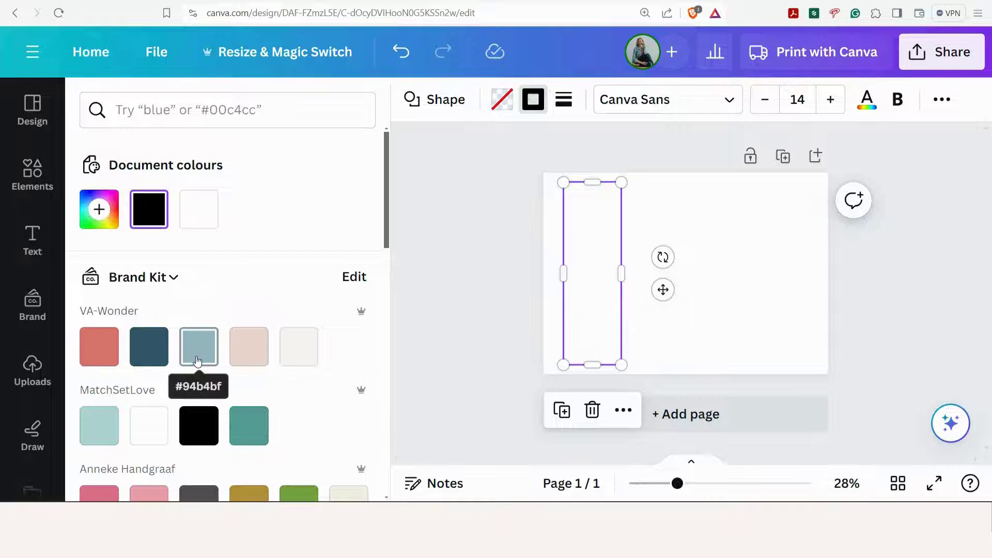
{"action": "scroll", "coordinate": [197, 360], "scroll_direction": "down", "scroll_amount": 10}
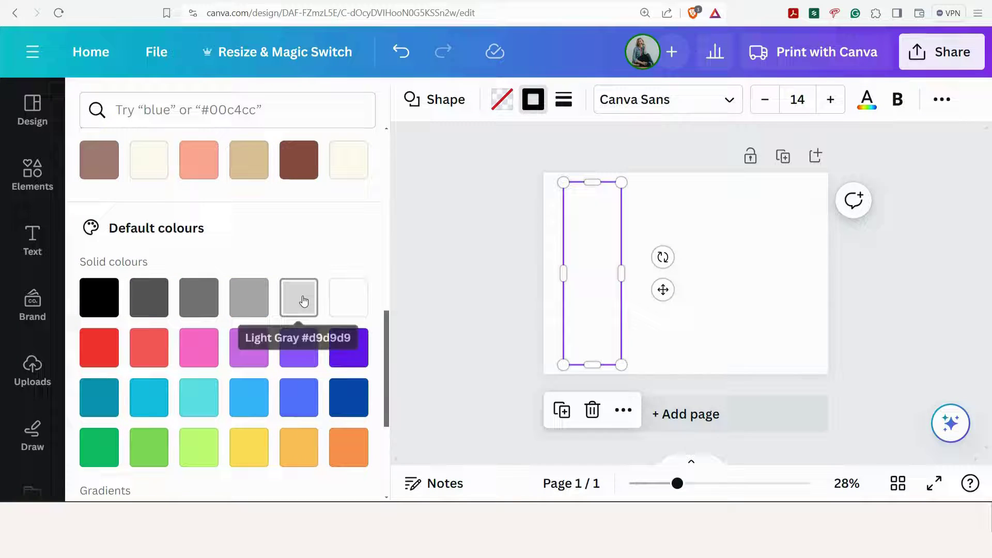
{"action": "left_click", "coordinate": [303, 302]}
{"action": "left_click", "coordinate": [759, 277]}
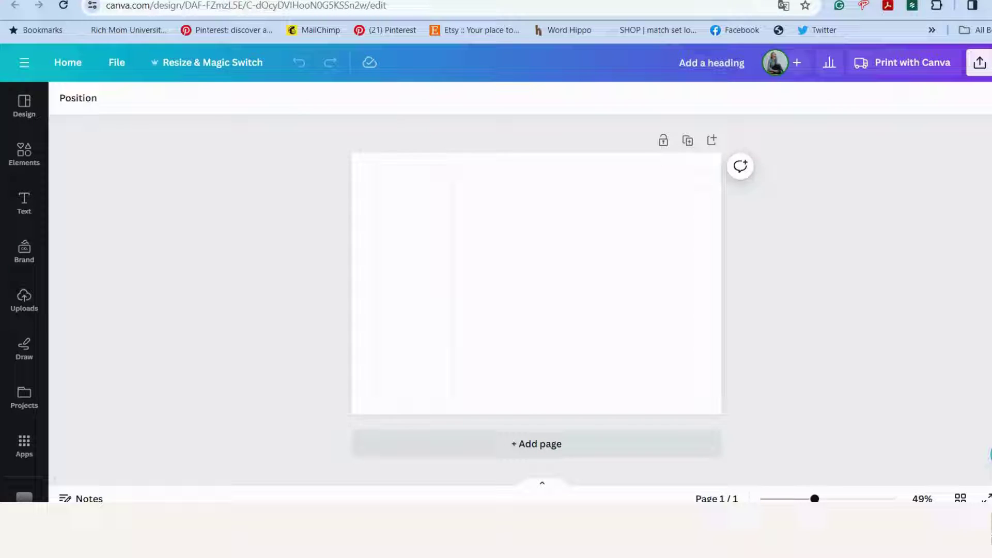
- Search the elements for 'frame' and add a circle photo frame
{"action": "left_click", "coordinate": [22, 160]}
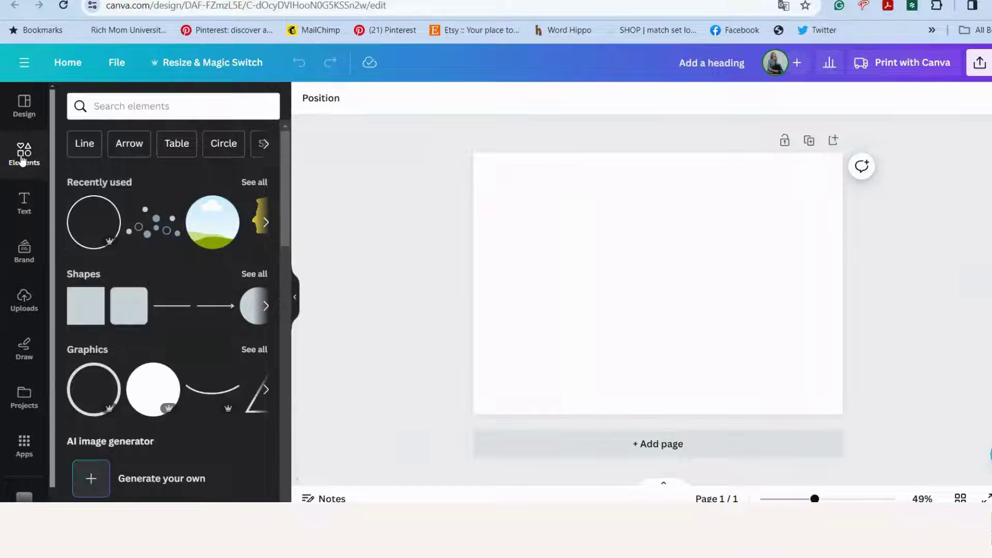
{"action": "left_click", "coordinate": [126, 107]}
{"action": "type", "text": "f"}
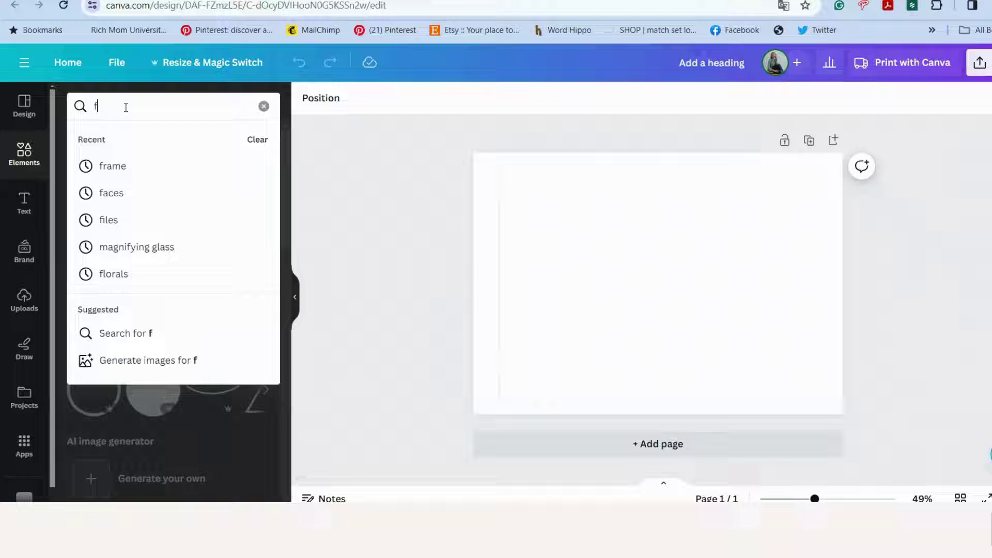
{"action": "type", "text": "rame"}
{"action": "key", "text": "Return"}
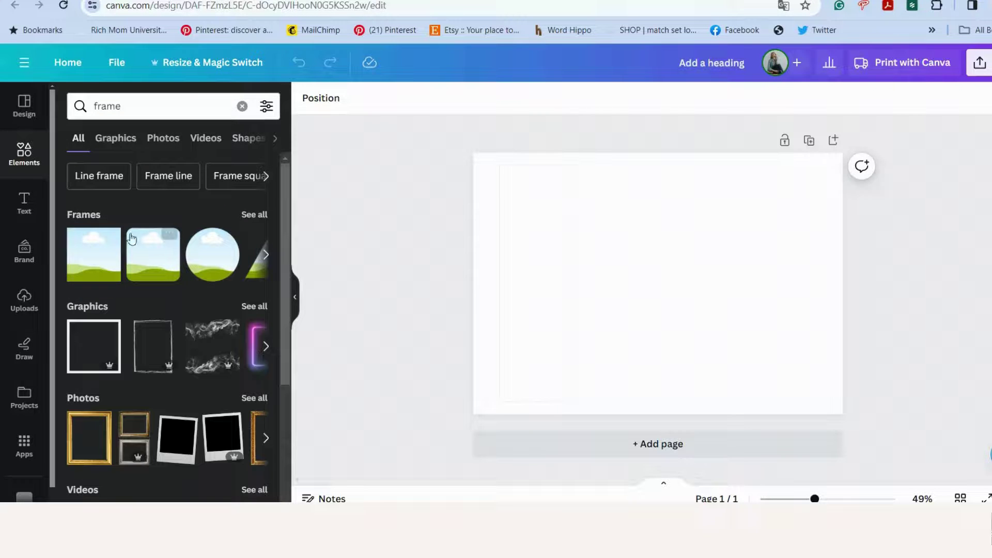
{"action": "left_click", "coordinate": [253, 215]}
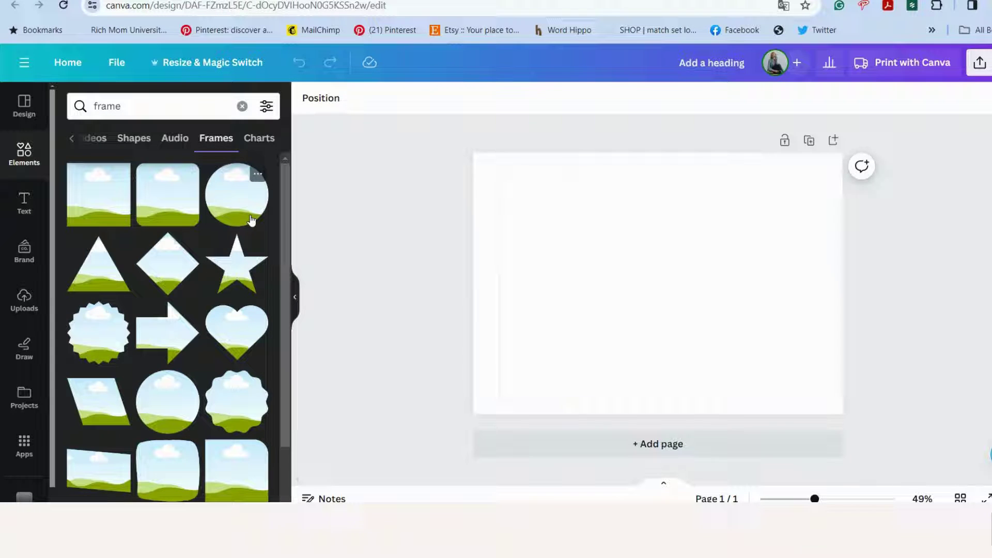
{"action": "left_click", "coordinate": [220, 209]}
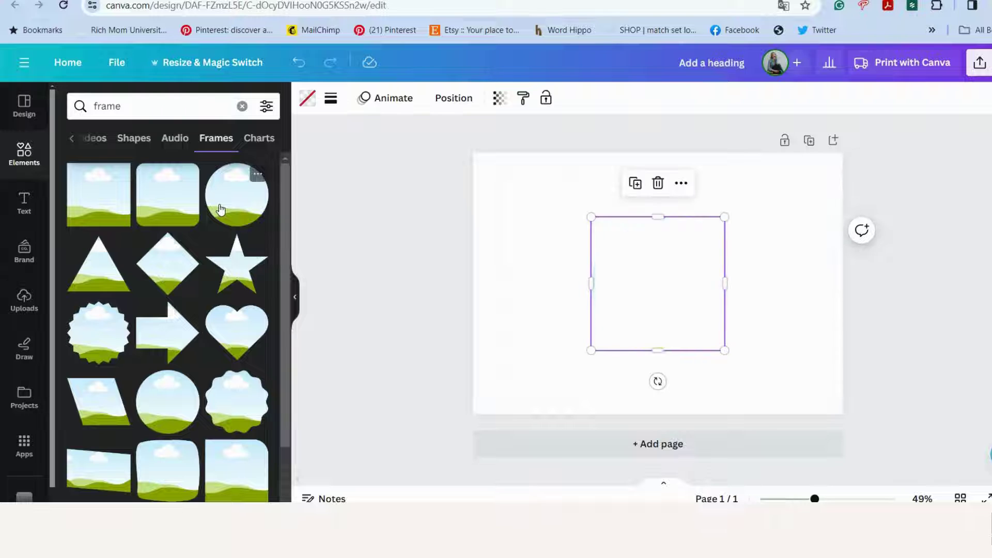
- Shrink the circle frame to about 5 wide and centre it near the rectangle's top
{"action": "left_click_drag", "start_coordinate": [721, 347], "coordinate": [675, 301]}
{"action": "left_click_drag", "start_coordinate": [634, 260], "coordinate": [542, 216]}
{"action": "left_click_drag", "start_coordinate": [581, 253], "coordinate": [531, 212]}
{"action": "left_click", "coordinate": [628, 253]}
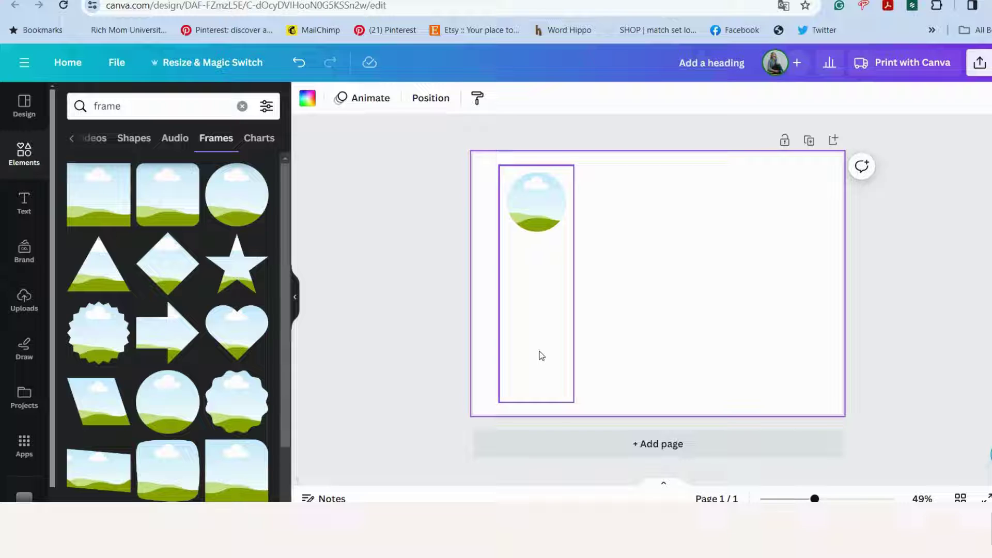
- Add a heading below the circle, then delete its placeholder text again
{"action": "left_click", "coordinate": [23, 206]}
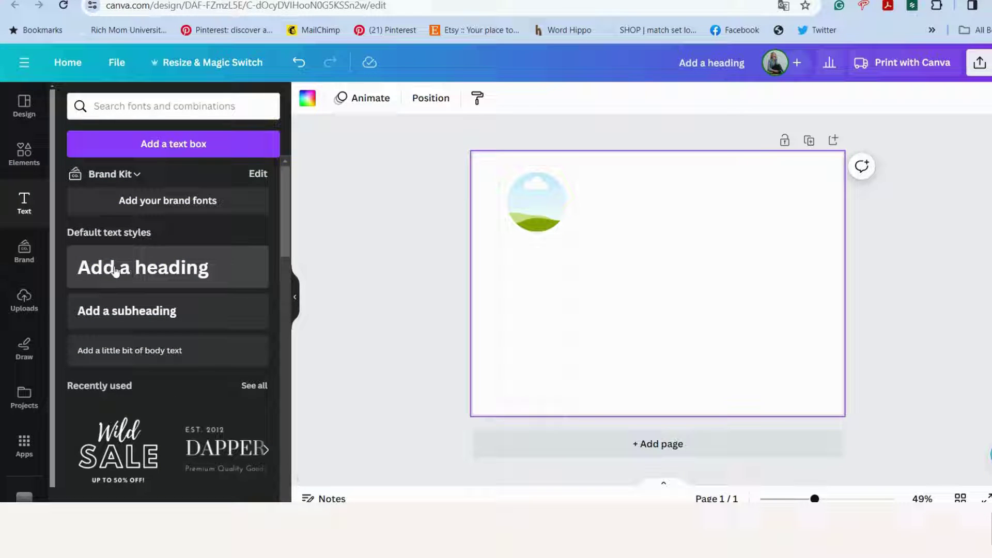
{"action": "left_click", "coordinate": [116, 269]}
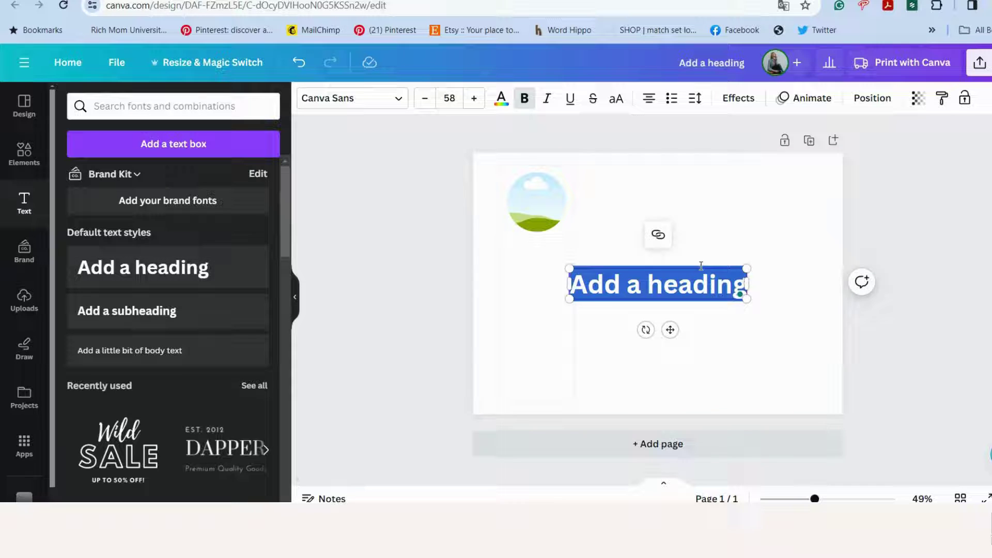
{"action": "left_click_drag", "start_coordinate": [749, 268], "coordinate": [550, 277]}
{"action": "left_click", "coordinate": [622, 303]}
{"action": "left_click", "coordinate": [619, 292]}
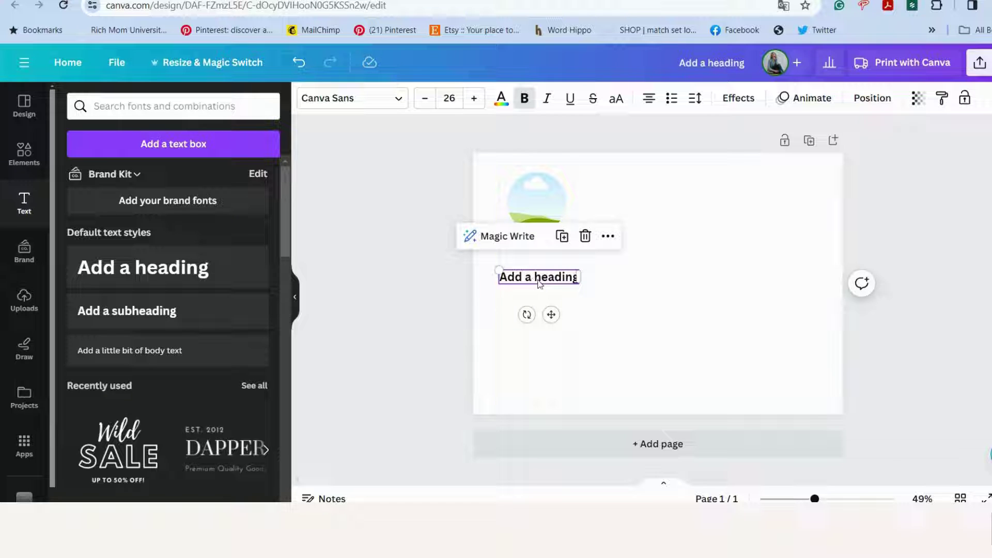
{"action": "double_click", "coordinate": [537, 277]}
{"action": "key", "text": "BackSpace"}
{"action": "left_click", "coordinate": [682, 274]}
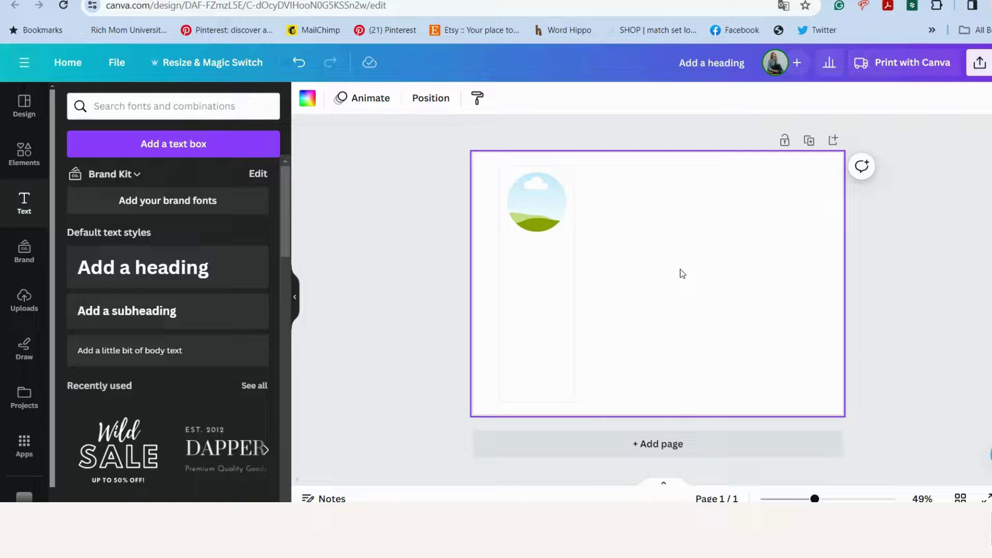
- Add the Wild SALE / UP TO 50% OFF! text combination from the text styles
{"action": "scroll", "coordinate": [158, 194], "scroll_direction": "down", "scroll_amount": 3}
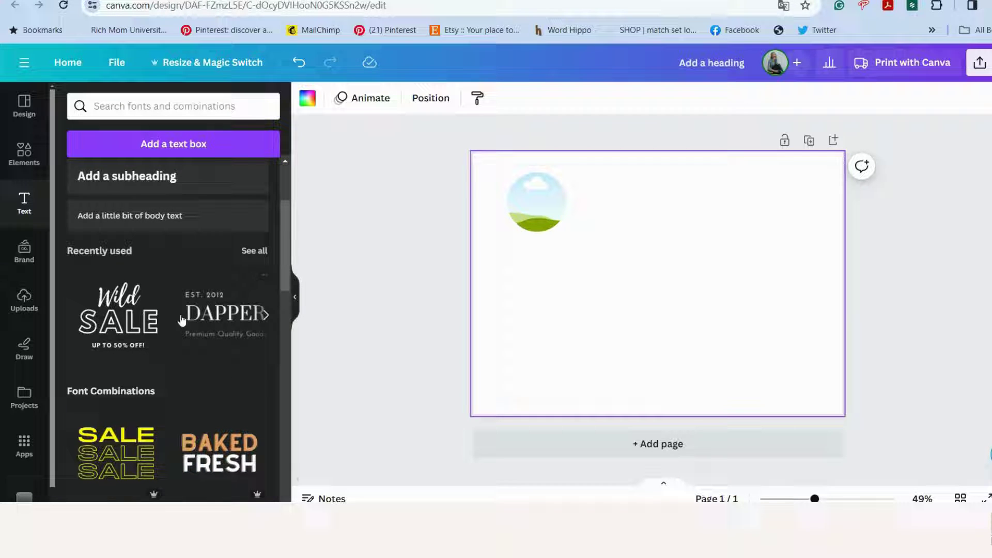
{"action": "left_click", "coordinate": [253, 254]}
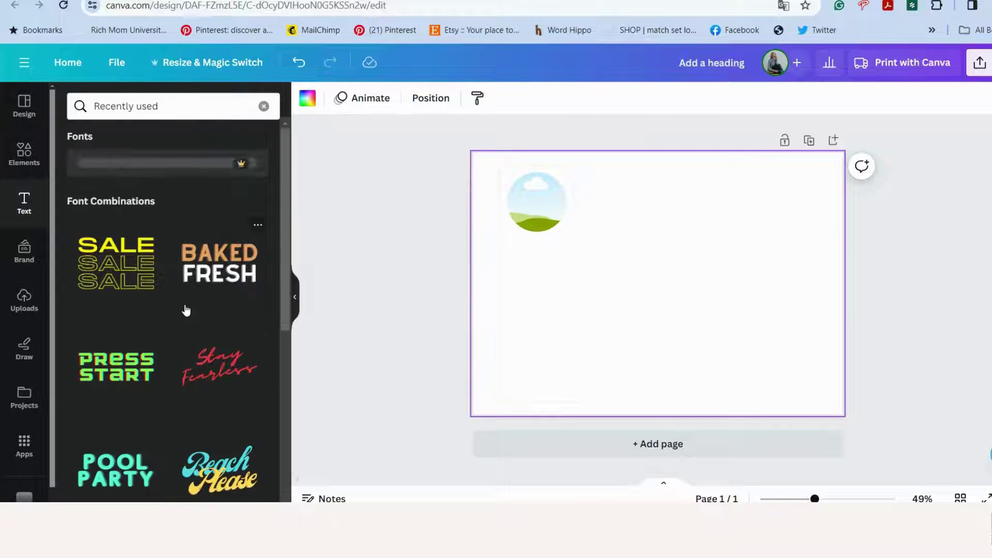
{"action": "scroll", "coordinate": [187, 384], "scroll_direction": "down", "scroll_amount": 5}
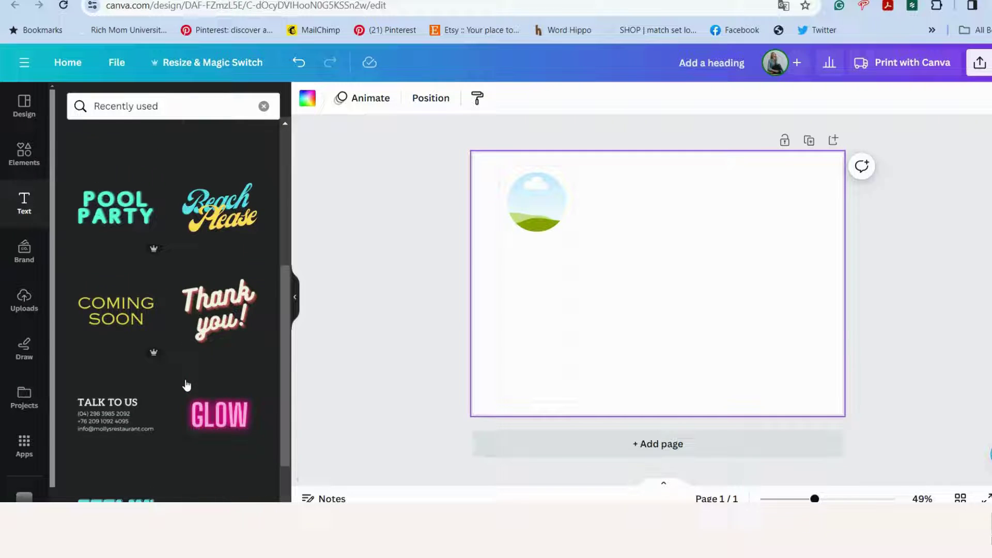
{"action": "scroll", "coordinate": [187, 385], "scroll_direction": "up", "scroll_amount": 5}
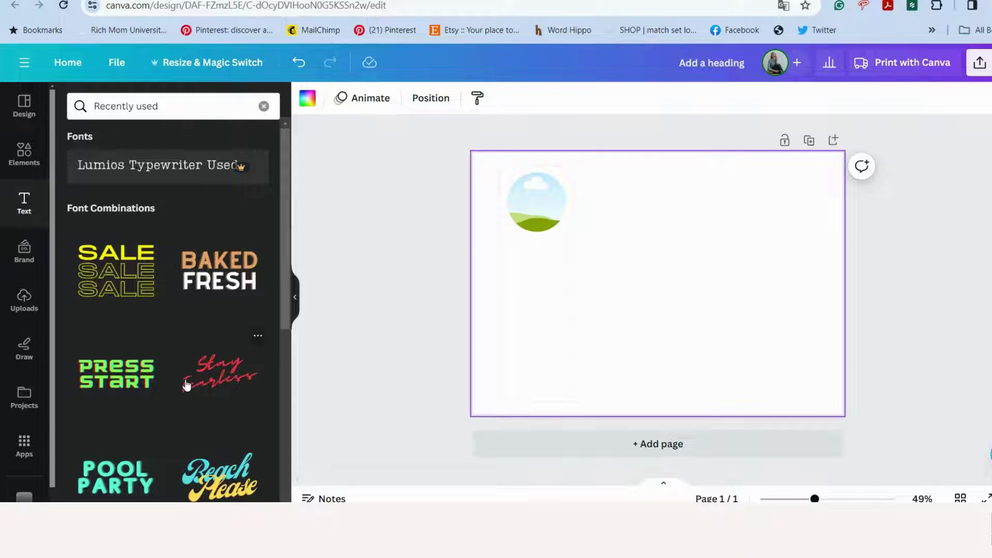
{"action": "scroll", "coordinate": [187, 385], "scroll_direction": "down", "scroll_amount": 3}
{"action": "scroll", "coordinate": [187, 385], "scroll_direction": "up", "scroll_amount": 3}
{"action": "scroll", "coordinate": [187, 385], "scroll_direction": "down", "scroll_amount": 5}
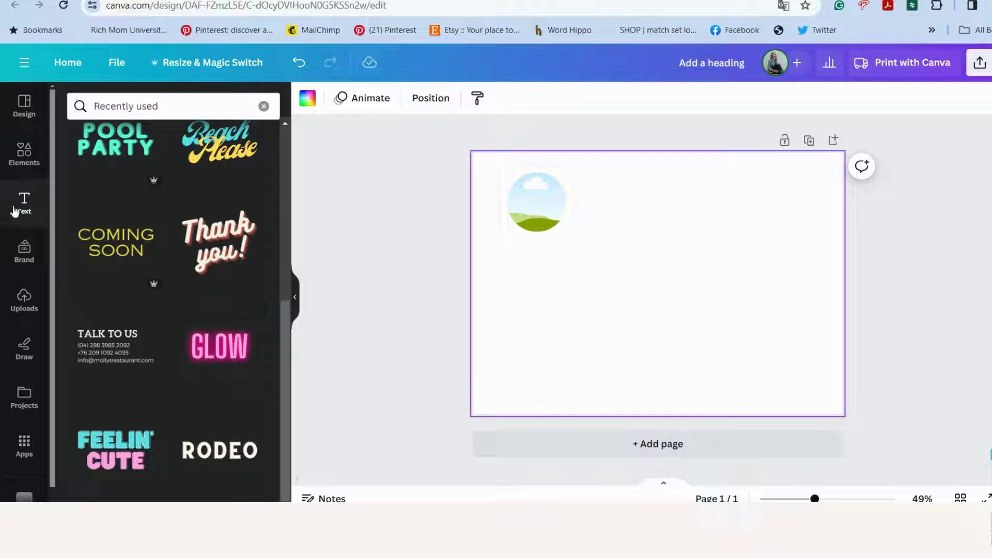
{"action": "left_click", "coordinate": [16, 206]}
{"action": "scroll", "coordinate": [150, 274], "scroll_direction": "down", "scroll_amount": 3}
{"action": "scroll", "coordinate": [160, 288], "scroll_direction": "down", "scroll_amount": 1}
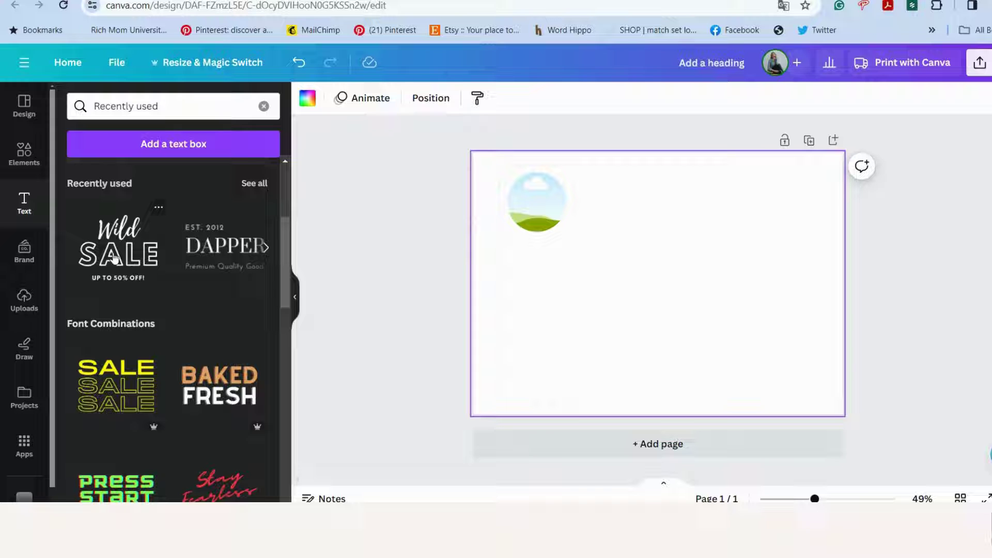
{"action": "left_click", "coordinate": [115, 257]}
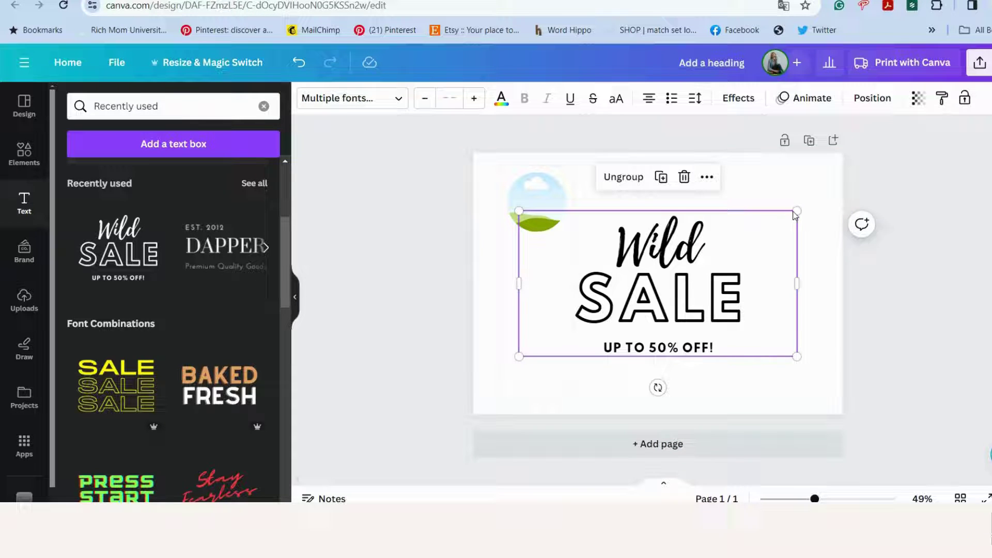
- Shrink the Wild SALE text set and centre it below the circle in the label
{"action": "left_click_drag", "start_coordinate": [797, 210], "coordinate": [545, 294]}
{"action": "left_click_drag", "start_coordinate": [492, 320], "coordinate": [545, 309]}
{"action": "left_click", "coordinate": [656, 345]}
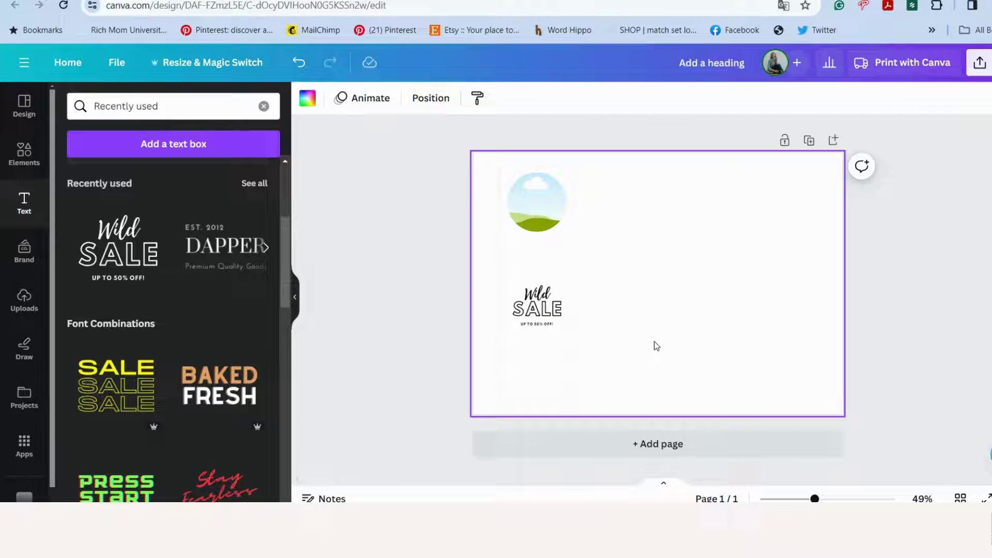
{"action": "left_click_drag", "start_coordinate": [489, 163], "coordinate": [593, 395]}
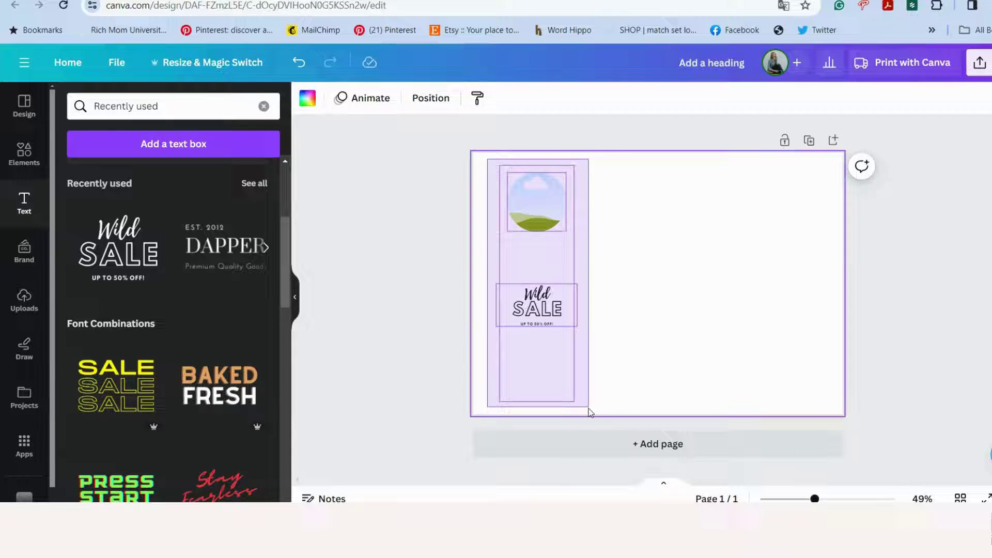
- Group the label's frame, image and text, and place a copy beside it
{"action": "left_click_drag", "start_coordinate": [590, 412], "coordinate": [587, 413]}
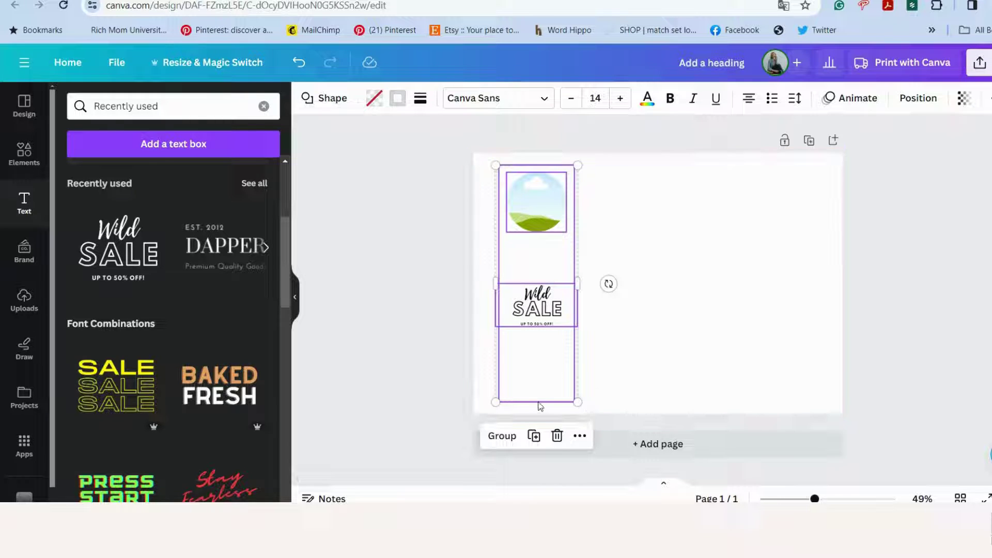
{"action": "left_click", "coordinate": [499, 437]}
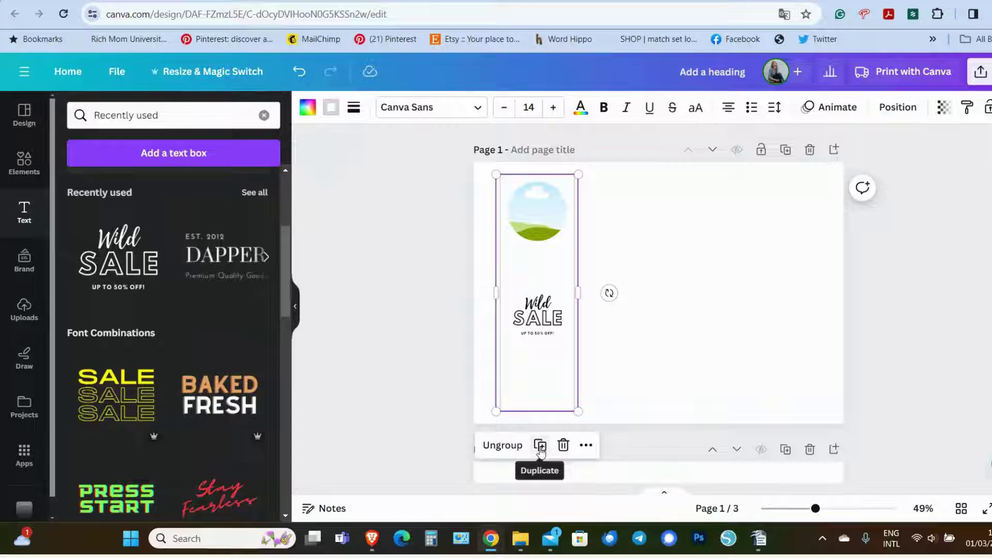
{"action": "left_click", "coordinate": [540, 447]}
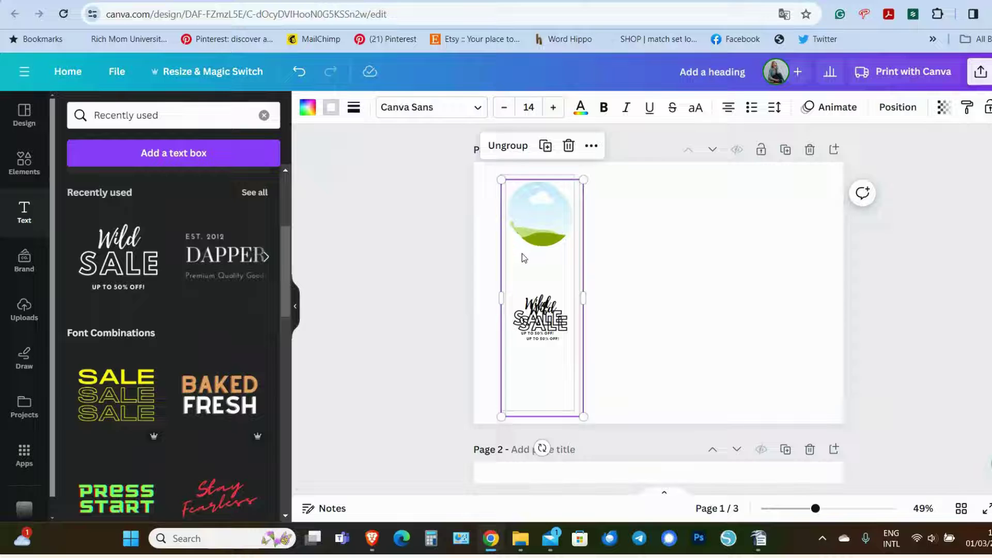
{"action": "left_click_drag", "start_coordinate": [520, 258], "coordinate": [599, 248]}
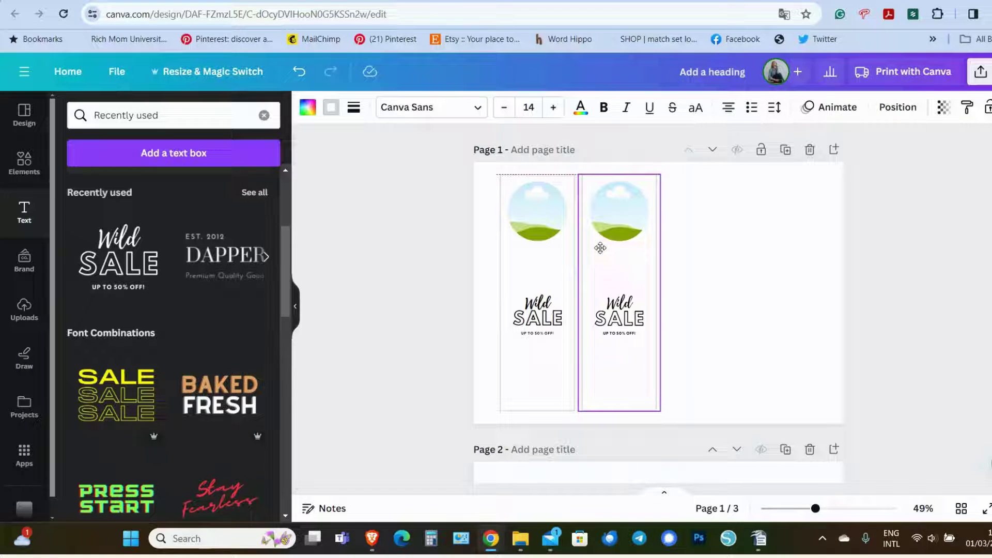
{"action": "left_click_drag", "start_coordinate": [599, 248], "coordinate": [600, 250]}
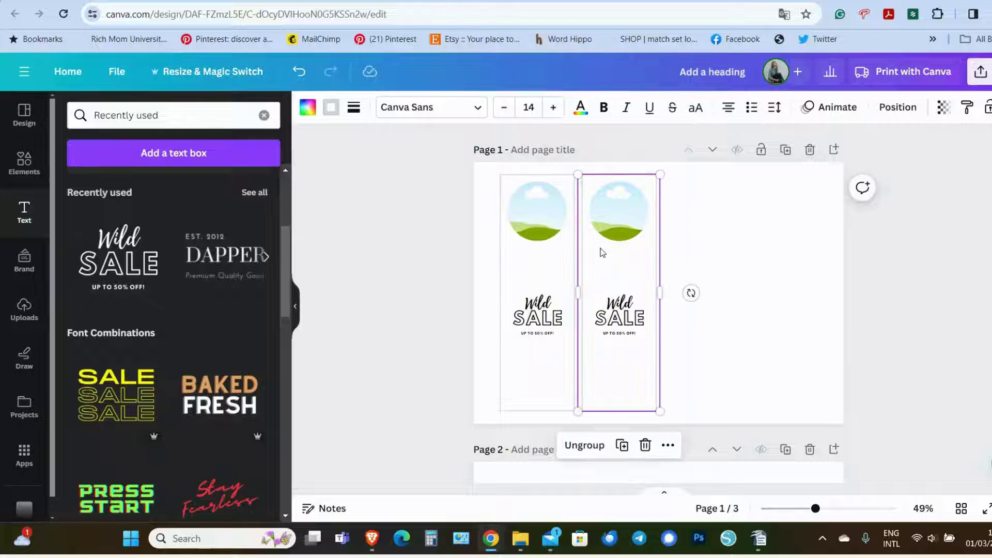
- Add third and fourth label copies and centre all four on the page
{"action": "left_click", "coordinate": [621, 445]}
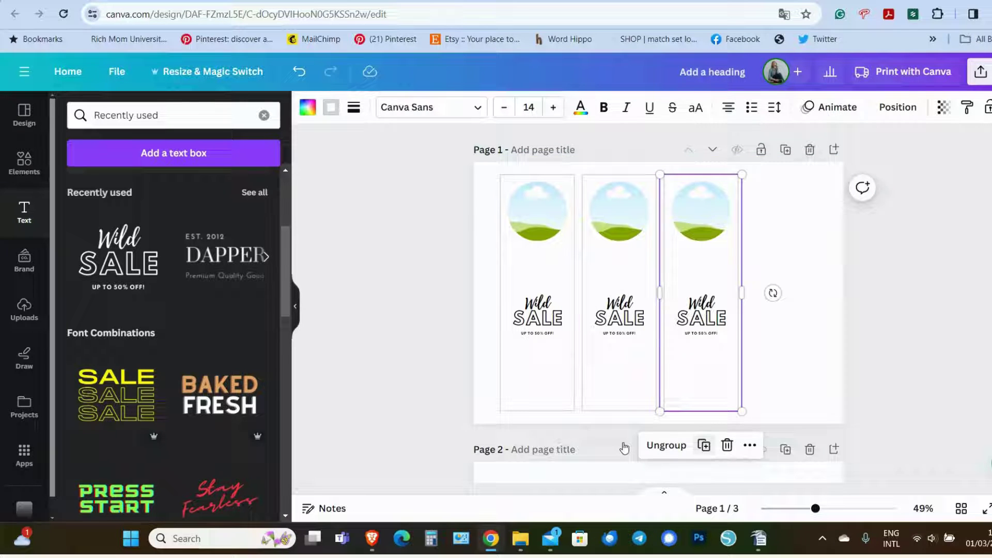
{"action": "left_click", "coordinate": [704, 445]}
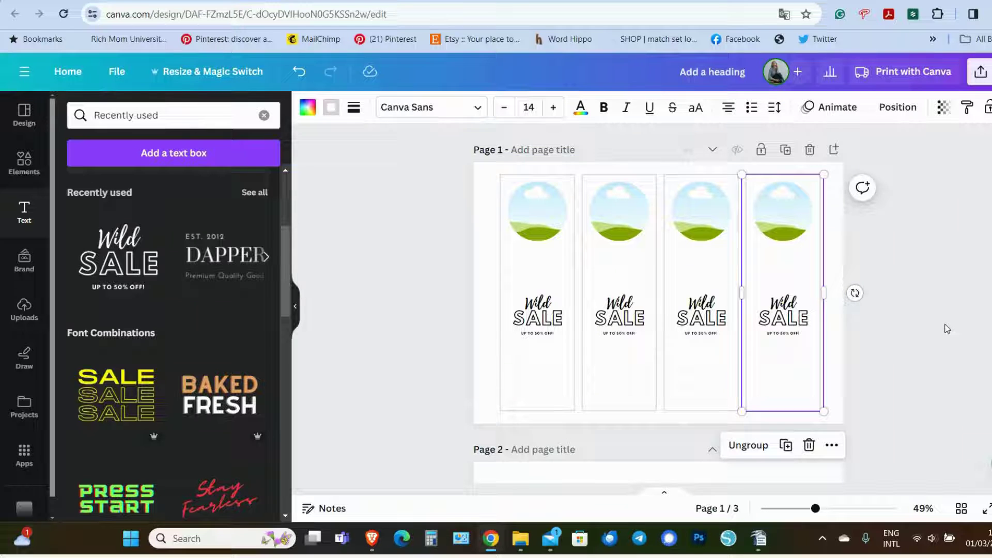
{"action": "left_click_drag", "start_coordinate": [416, 161], "coordinate": [868, 429]}
{"action": "left_click_drag", "start_coordinate": [640, 337], "coordinate": [630, 337]}
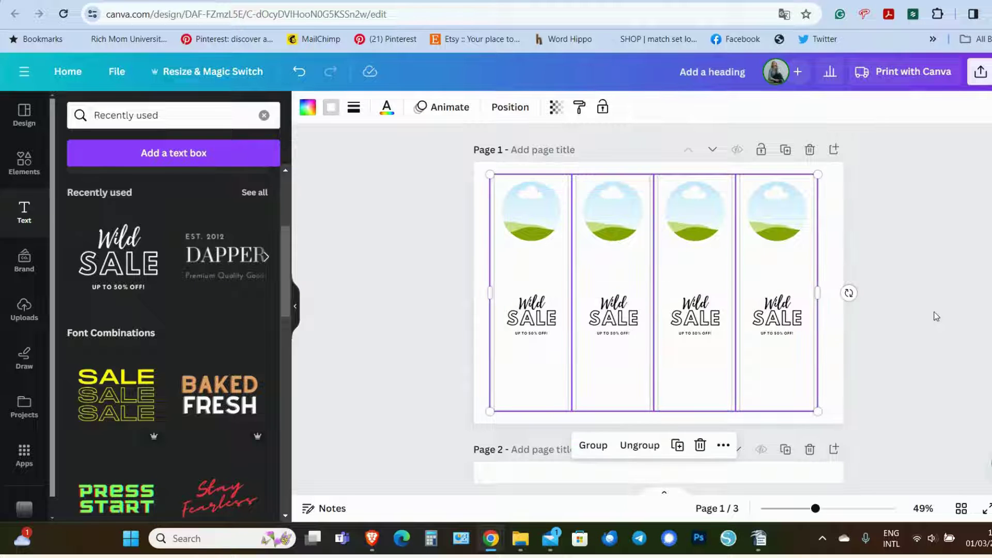
{"action": "left_click", "coordinate": [921, 317]}
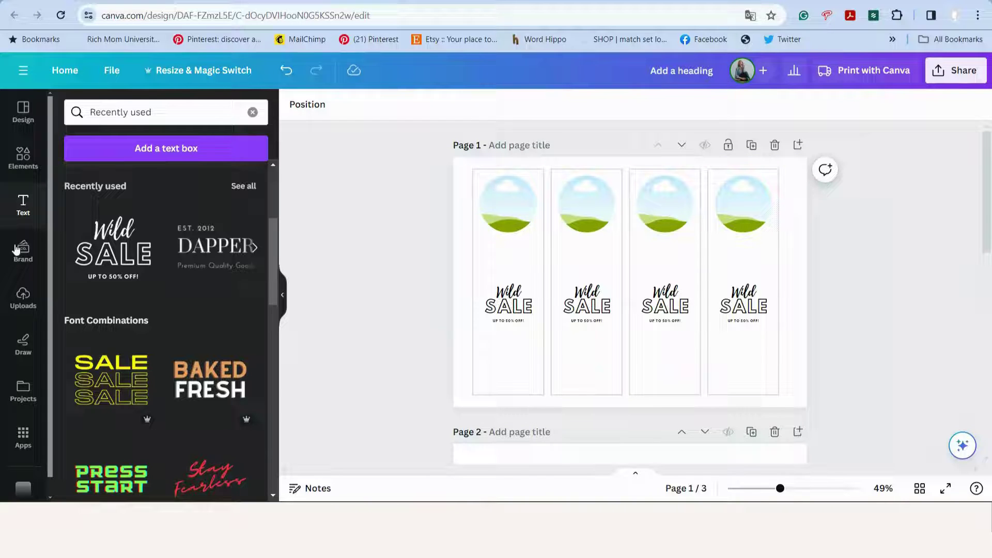
- Add the uploaded family-in-a-field photo and crop it into a small strip for the first circle
{"action": "left_click", "coordinate": [16, 308]}
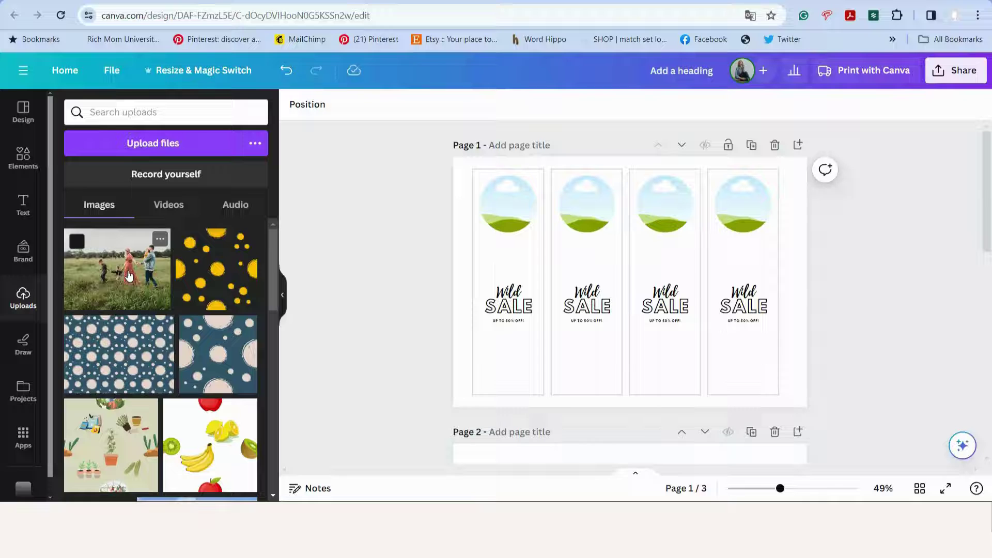
{"action": "left_click", "coordinate": [129, 276]}
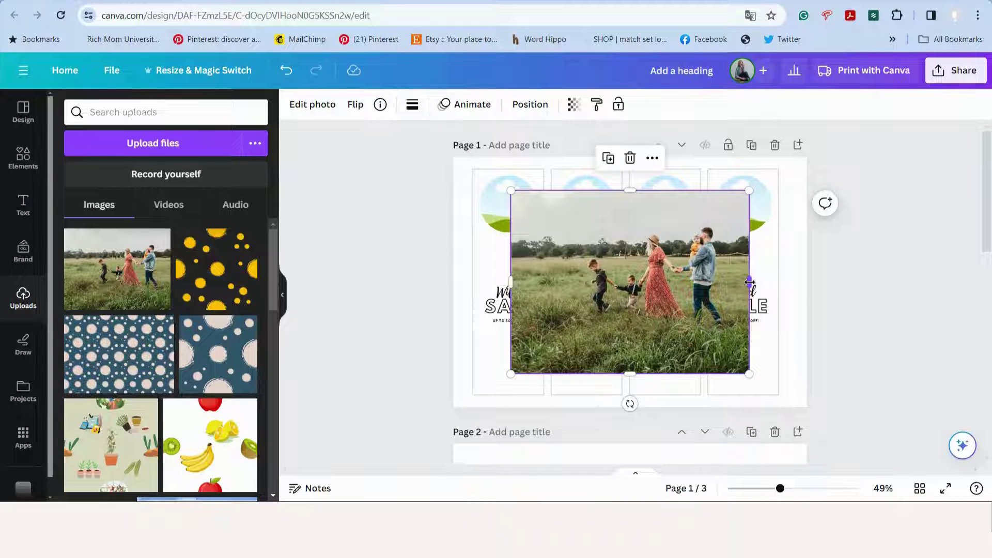
{"action": "left_click_drag", "start_coordinate": [750, 282], "coordinate": [625, 278]}
{"action": "left_click_drag", "start_coordinate": [511, 281], "coordinate": [575, 292]}
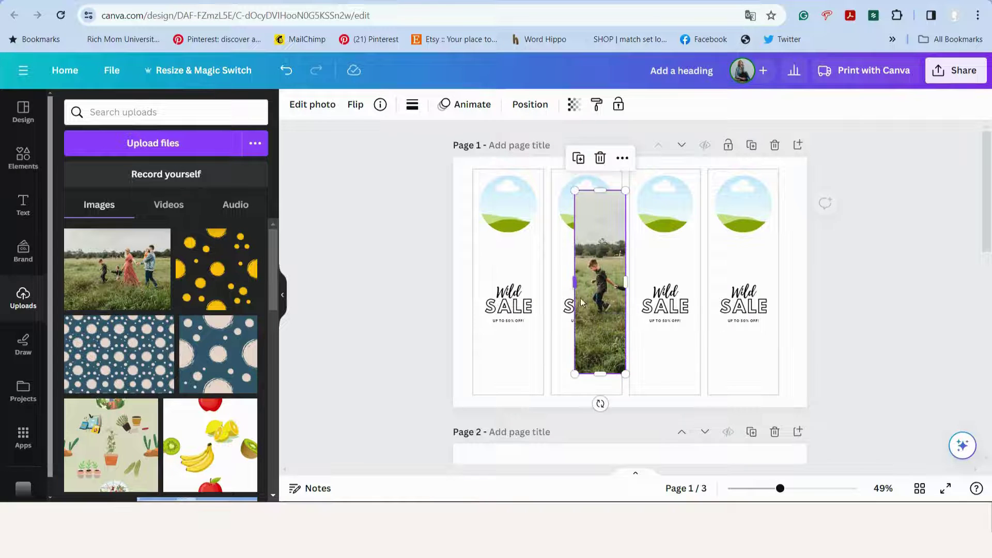
{"action": "left_click_drag", "start_coordinate": [600, 373], "coordinate": [600, 325]}
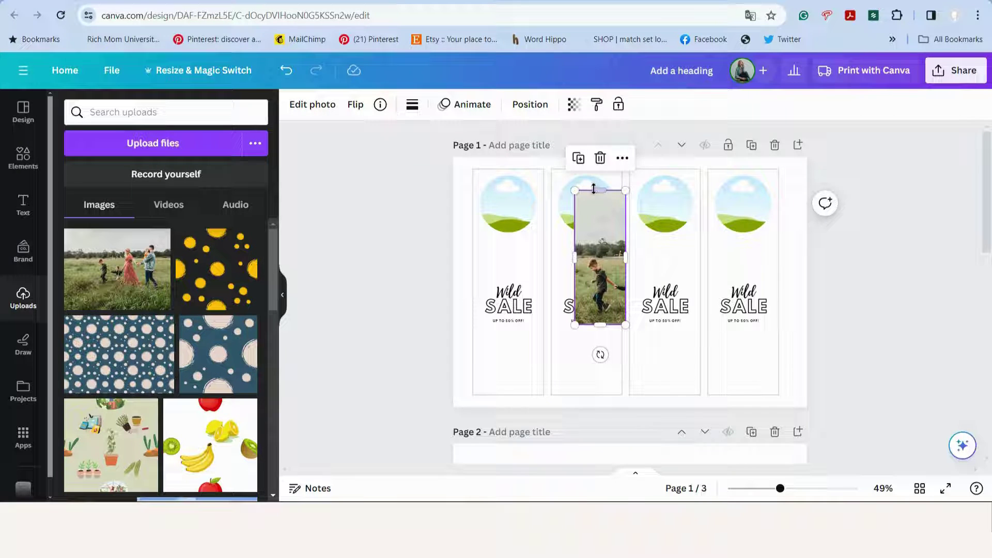
{"action": "left_click_drag", "start_coordinate": [594, 189], "coordinate": [520, 235]}
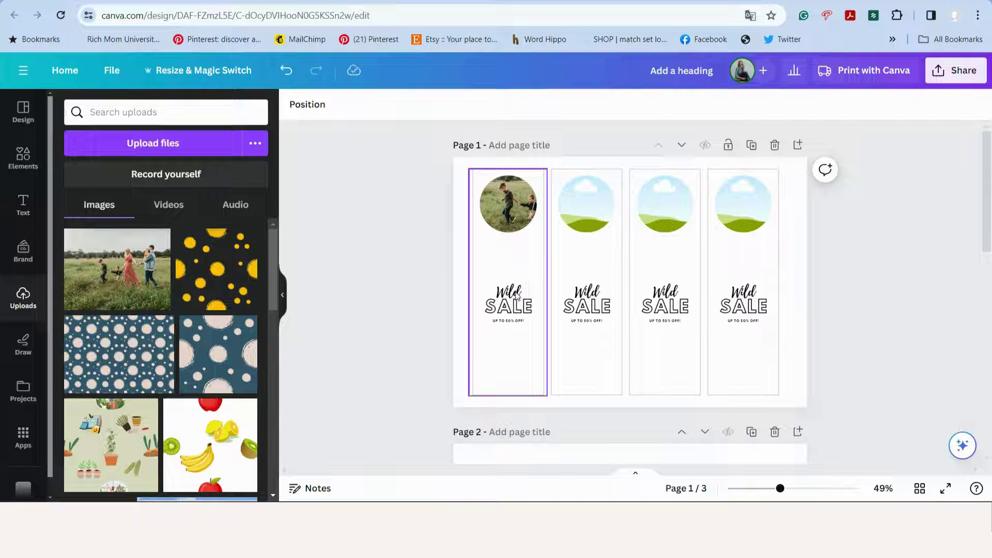
- Add and crop another family photo and drop it into the second label's circle
{"action": "left_click", "coordinate": [78, 240]}
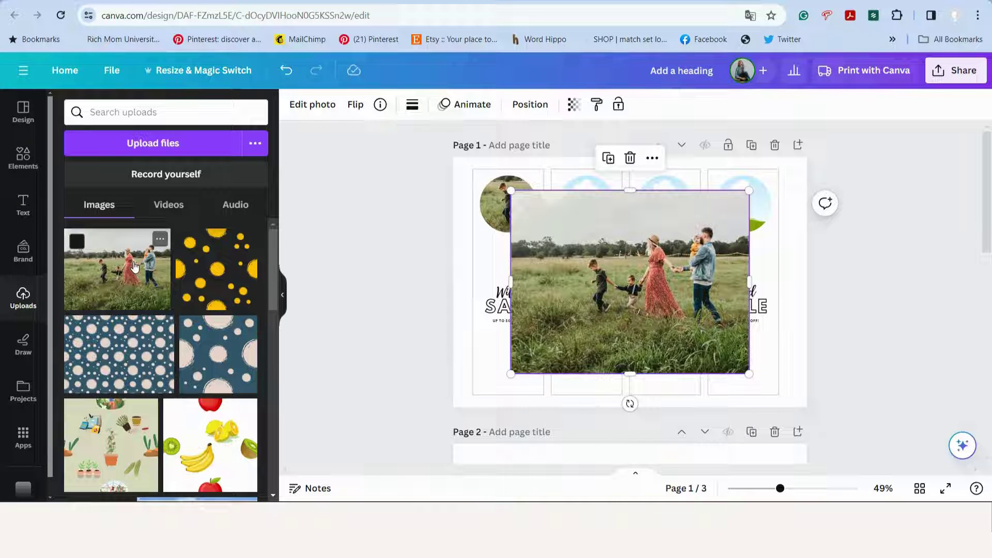
{"action": "left_click_drag", "start_coordinate": [509, 289], "coordinate": [607, 289]}
{"action": "left_click_drag", "start_coordinate": [749, 282], "coordinate": [659, 283]}
{"action": "left_click_drag", "start_coordinate": [634, 373], "coordinate": [634, 324]}
{"action": "left_click_drag", "start_coordinate": [641, 185], "coordinate": [641, 260]}
{"action": "left_click_drag", "start_coordinate": [637, 303], "coordinate": [586, 207]}
- Add another family photo and crop it to fit the third label
{"action": "left_click", "coordinate": [103, 281]}
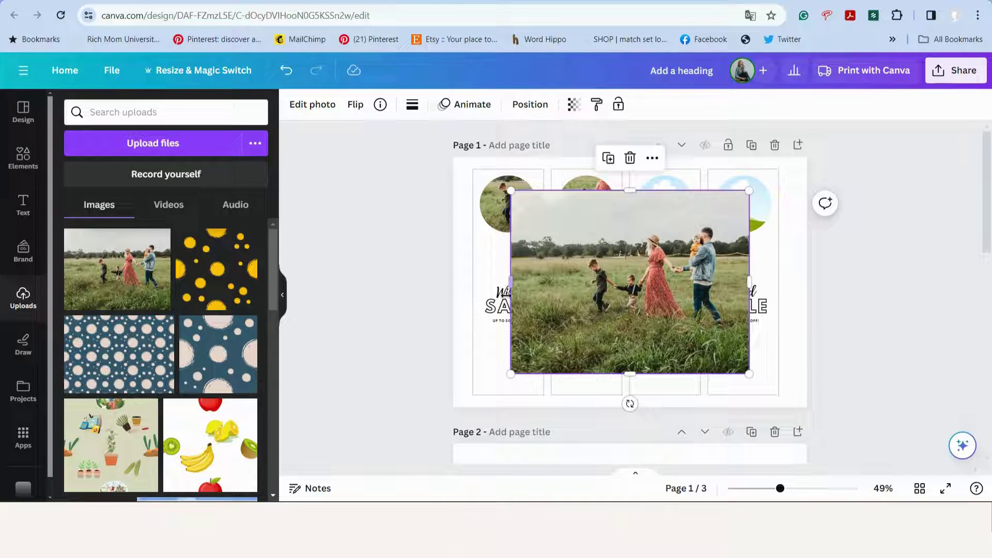
{"action": "left_click_drag", "start_coordinate": [509, 299], "coordinate": [626, 301]}
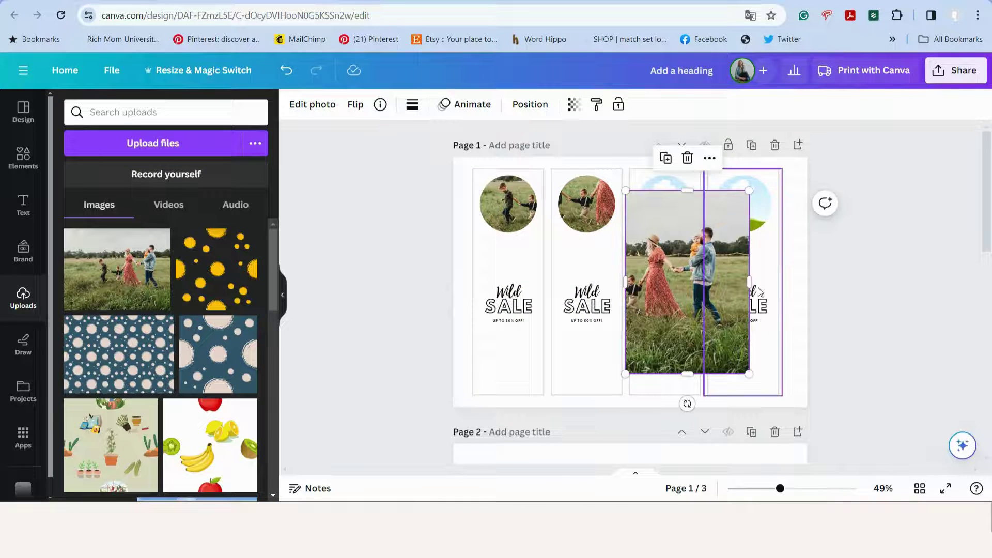
{"action": "left_click_drag", "start_coordinate": [749, 282], "coordinate": [699, 283]}
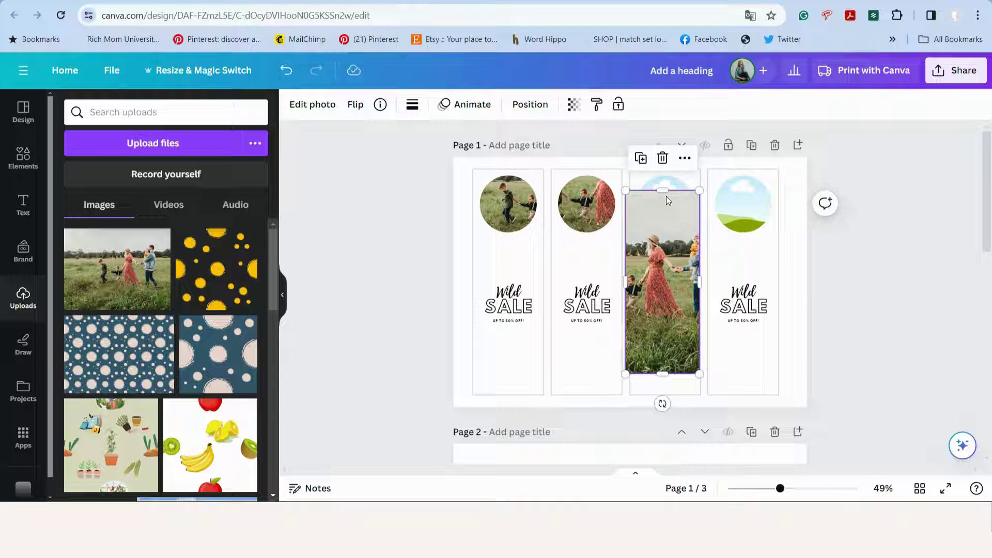
{"action": "left_click_drag", "start_coordinate": [664, 190], "coordinate": [663, 227]}
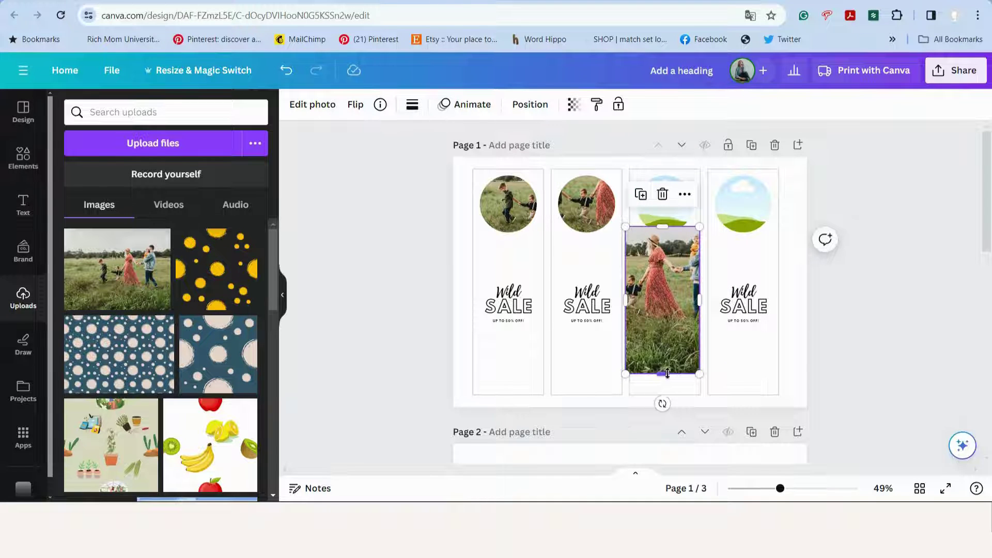
{"action": "left_click_drag", "start_coordinate": [662, 373], "coordinate": [672, 235]}
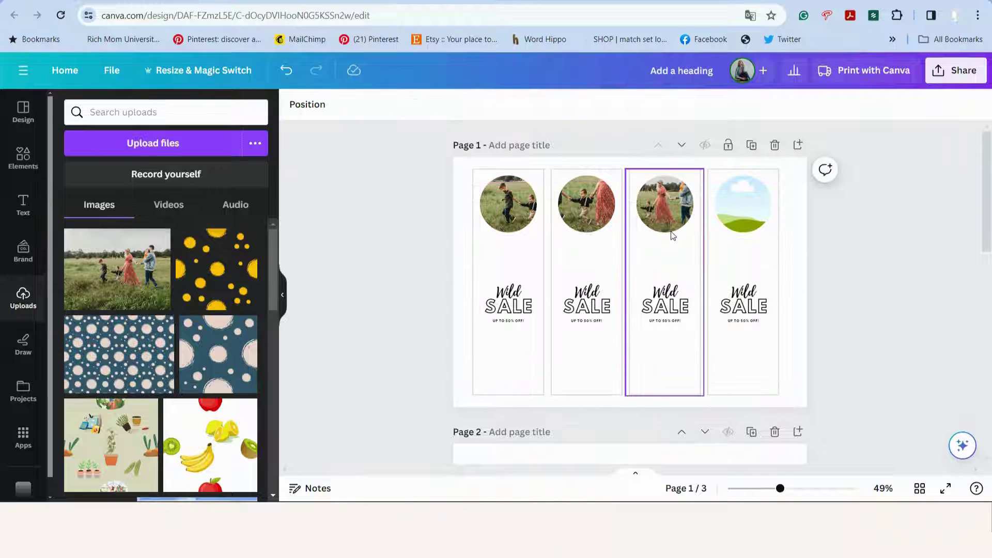
- Add, crop and drop a final family photo into the fourth label's circle
{"action": "left_click", "coordinate": [118, 269]}
{"action": "left_click_drag", "start_coordinate": [512, 294], "coordinate": [665, 293]}
{"action": "left_click_drag", "start_coordinate": [709, 191], "coordinate": [706, 218]}
{"action": "left_click_drag", "start_coordinate": [749, 296], "coordinate": [743, 296]}
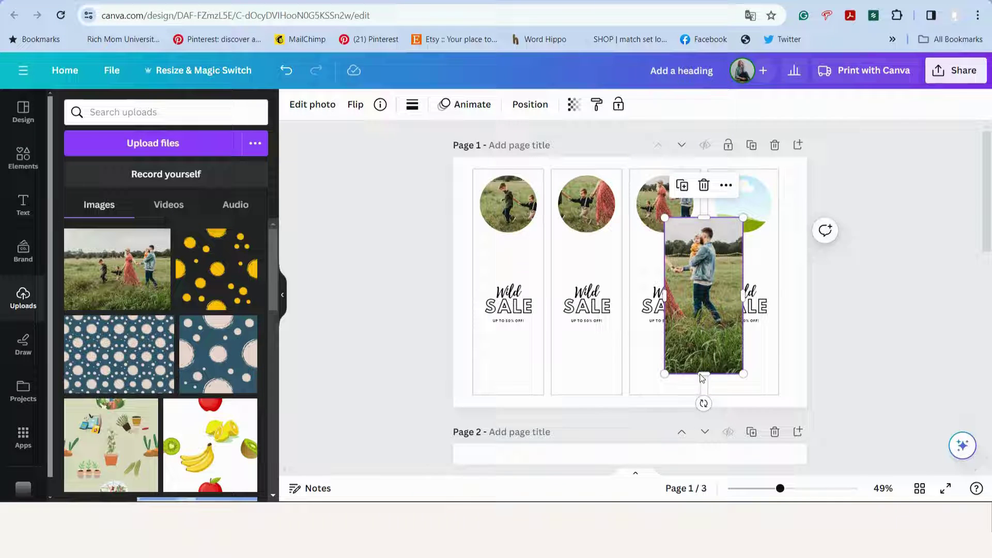
{"action": "left_click_drag", "start_coordinate": [703, 373], "coordinate": [703, 337]}
{"action": "left_click_drag", "start_coordinate": [704, 288], "coordinate": [744, 269]}
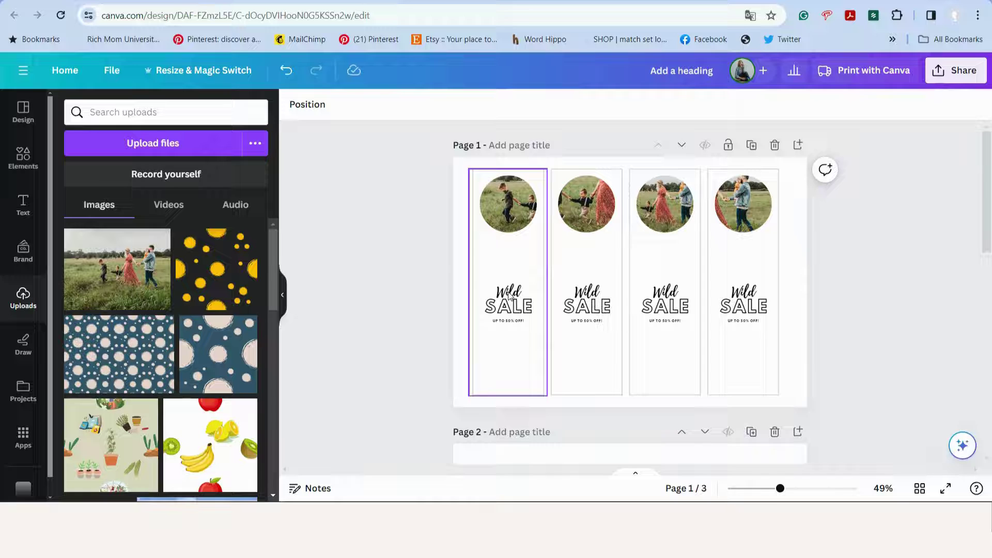
- Replace the word Wild on each label with a family member's name, including Mom and Dad
{"action": "left_click", "coordinate": [511, 309]}
{"action": "key", "text": "ctrl+z"}
{"action": "double_click", "coordinate": [512, 294]}
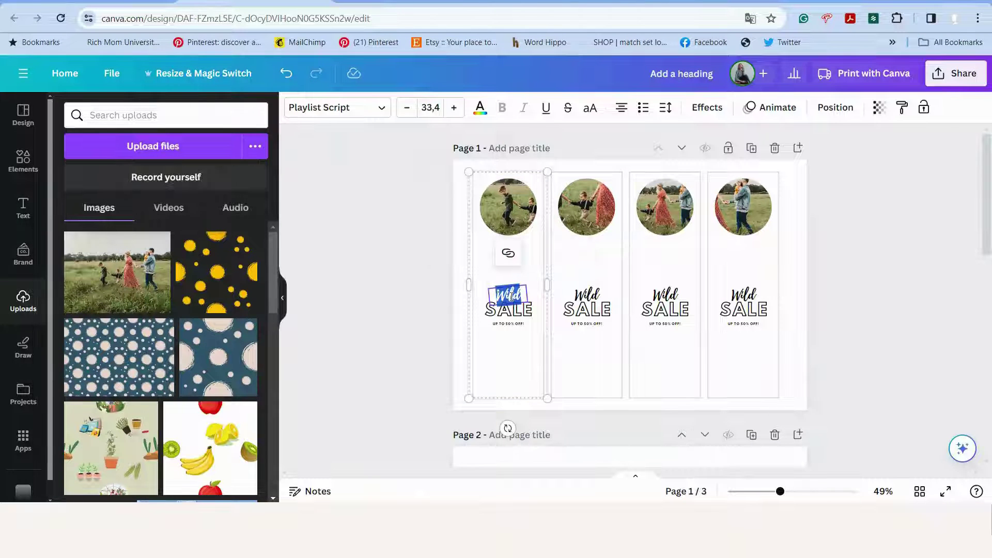
{"action": "key", "text": "BackSpace"}
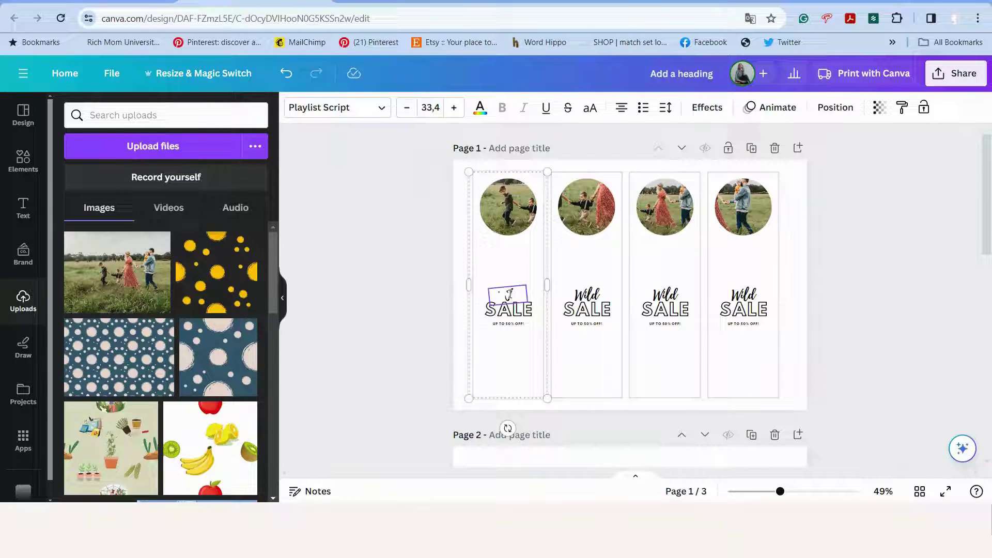
{"action": "type", "text": "4th"}
{"action": "type", "text": "n"}
{"action": "left_click", "coordinate": [584, 299]}
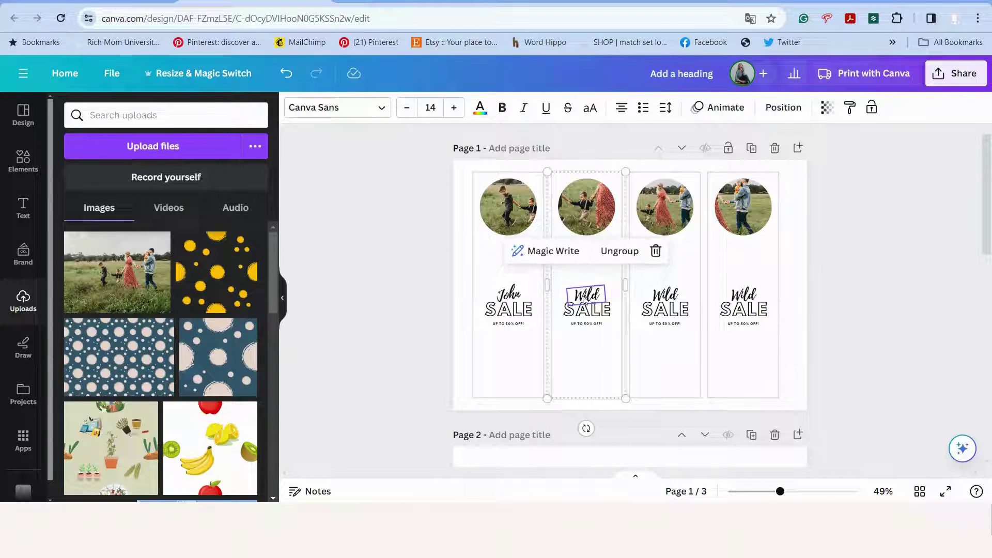
{"action": "double_click", "coordinate": [583, 296]}
{"action": "type", "text": "Ethan"}
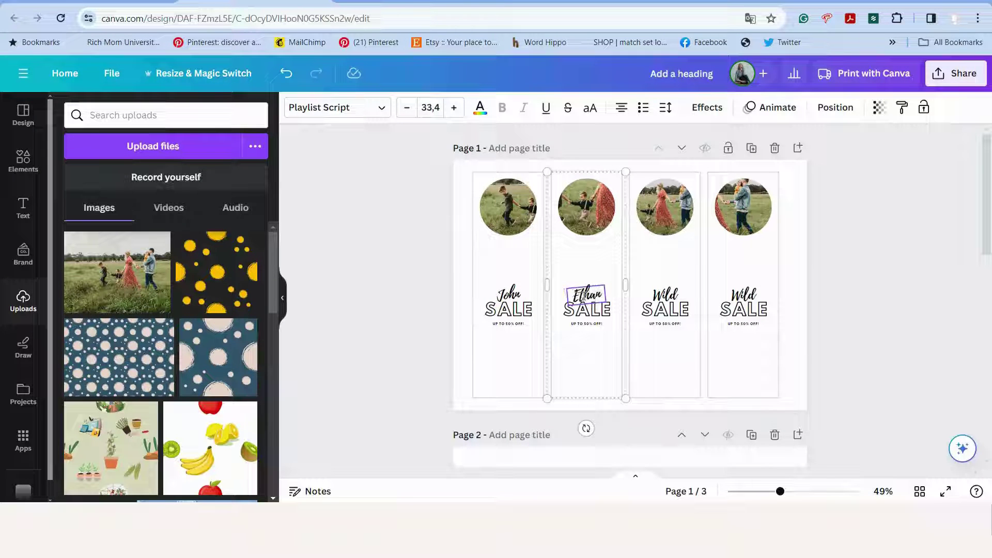
{"action": "left_click", "coordinate": [661, 299]}
{"action": "double_click", "coordinate": [661, 296]}
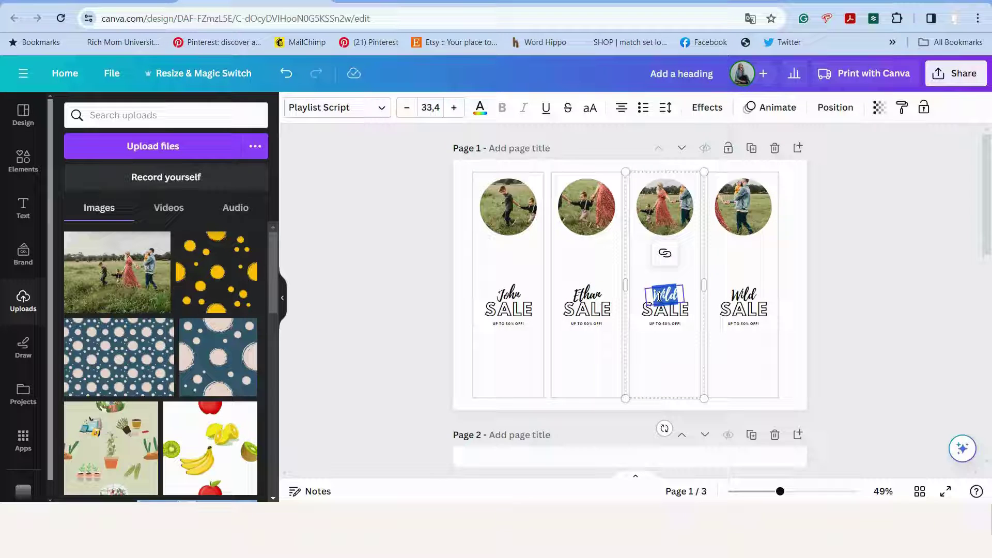
{"action": "type", "text": "Em"}
{"action": "key", "text": "BackSpace"}
{"action": "key", "text": "BackSpace"}
{"action": "key", "text": "BackSpace"}
{"action": "type", "text": "M"}
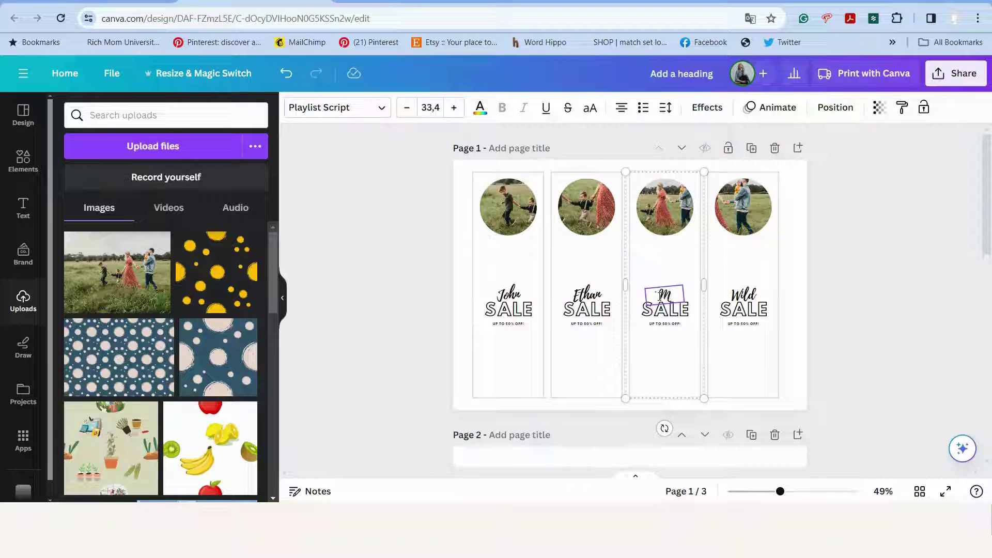
{"action": "type", "text": "om"}
{"action": "left_click", "coordinate": [711, 298]}
{"action": "double_click", "coordinate": [753, 292]}
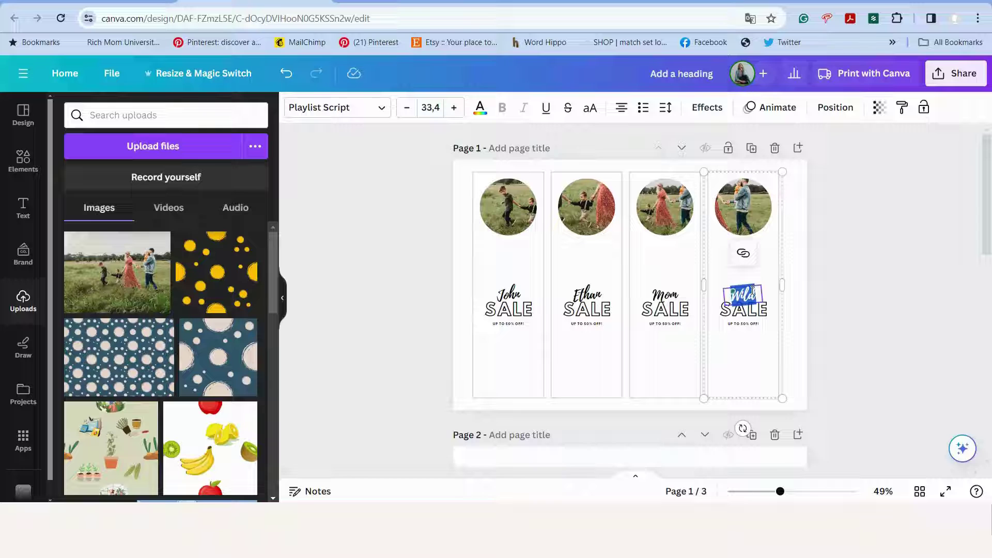
{"action": "type", "text": "Dad"}
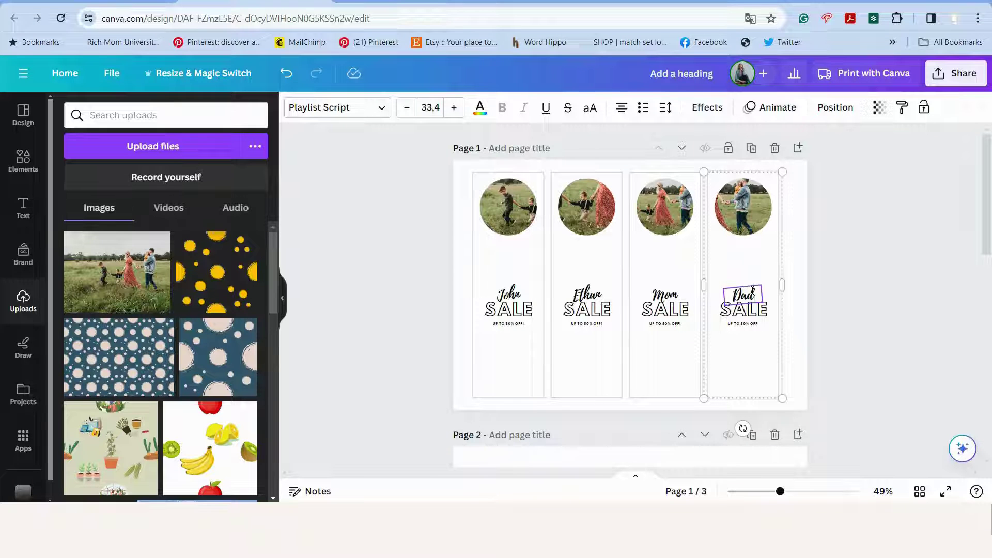
- Change each label's UP TO 50% OFF! line to 2024
{"action": "left_click", "coordinate": [509, 324]}
{"action": "double_click", "coordinate": [510, 323]}
{"action": "type", "text": "20"}
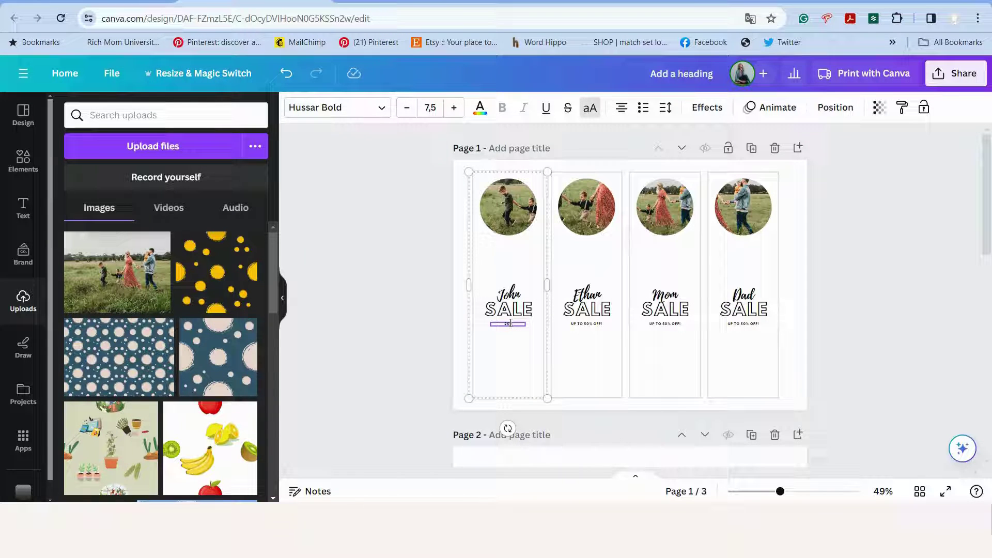
{"action": "type", "text": "24"}
{"action": "left_click", "coordinate": [581, 323]}
{"action": "double_click", "coordinate": [581, 323]}
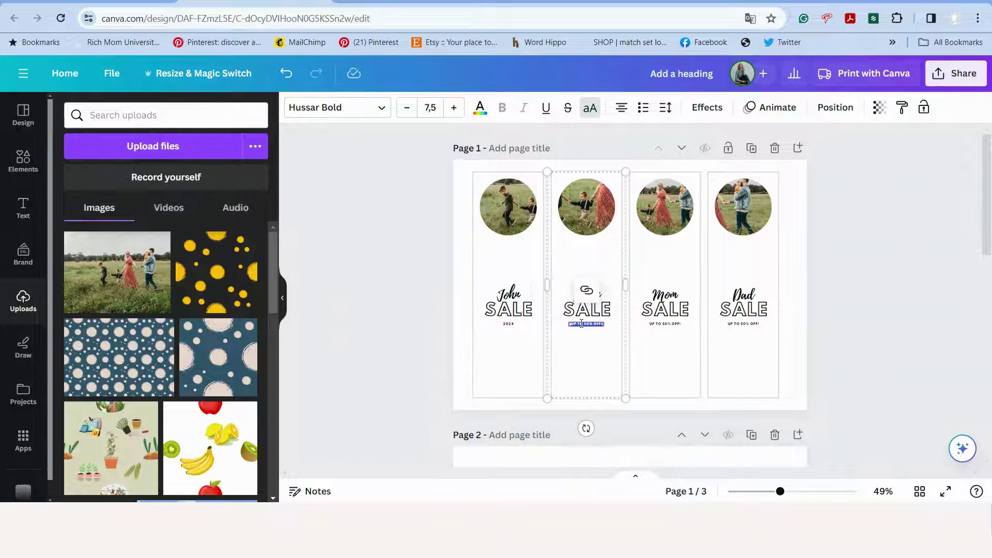
{"action": "type", "text": "2024"}
{"action": "left_click", "coordinate": [659, 323]}
{"action": "double_click", "coordinate": [660, 323]}
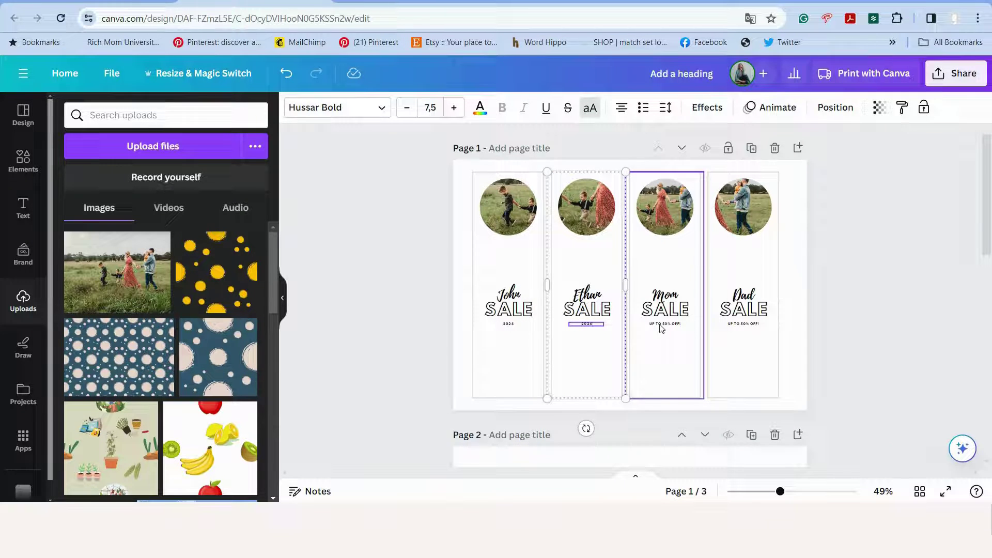
{"action": "type", "text": "2024"}
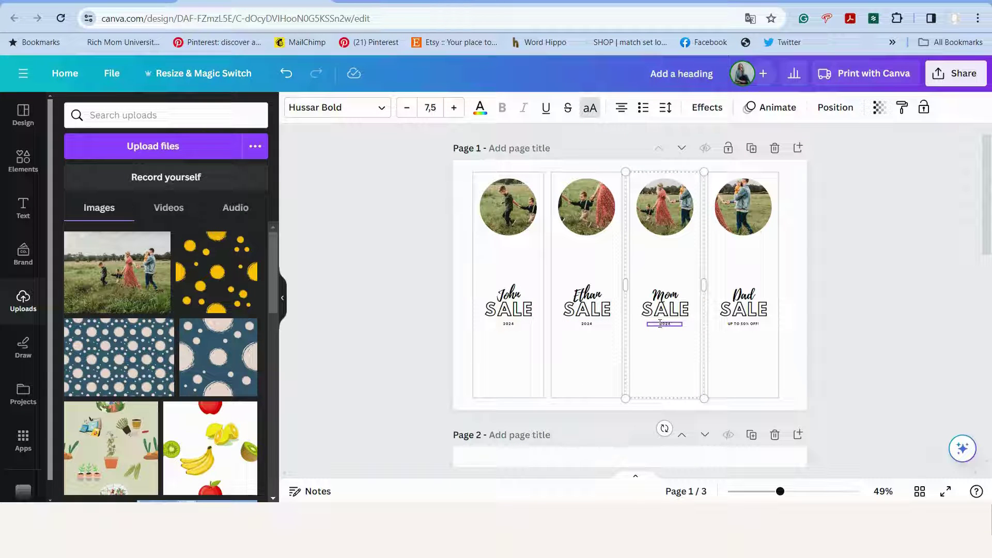
{"action": "left_click", "coordinate": [744, 324]}
{"action": "double_click", "coordinate": [744, 324]}
{"action": "type", "text": "2"}
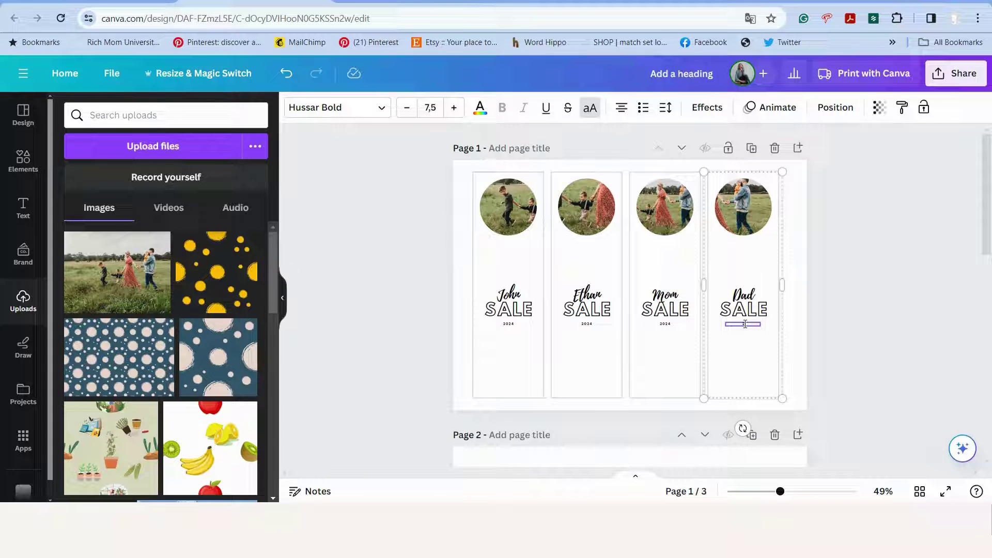
{"action": "type", "text": "024"}
{"action": "left_click", "coordinate": [851, 339]}
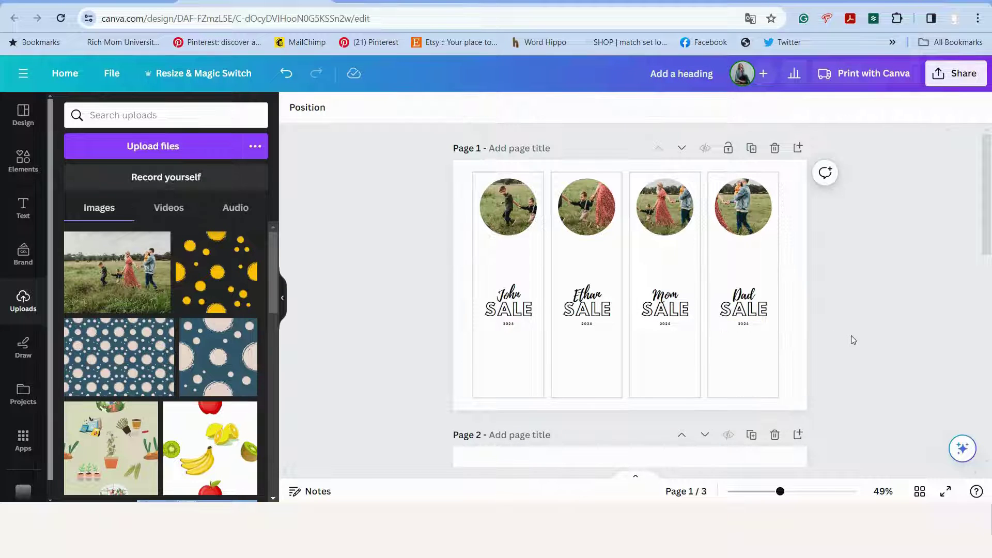
- Replace SALE with PERSONAL on the first label at font size 21
{"action": "left_click", "coordinate": [499, 310]}
{"action": "double_click", "coordinate": [500, 310]}
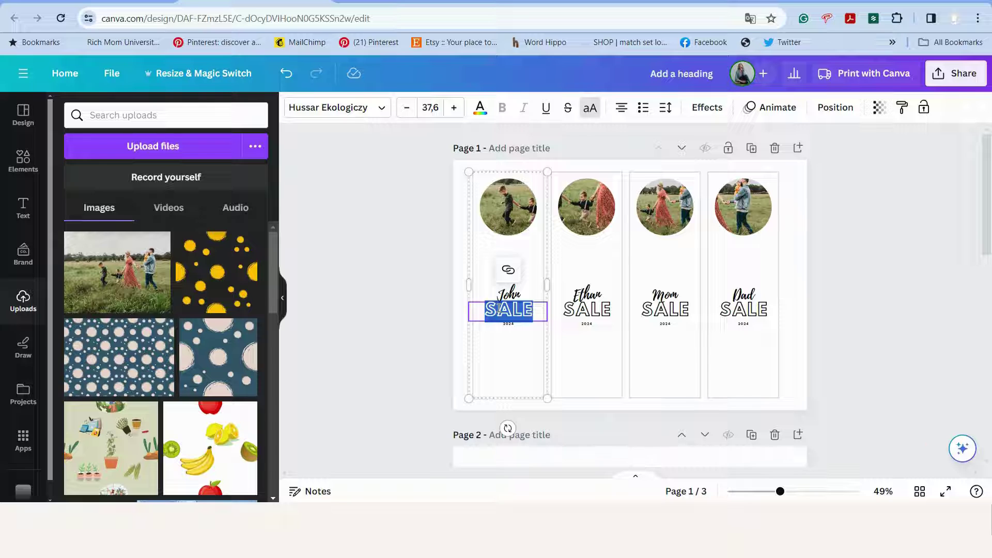
{"action": "type", "text": "PERSONAL"}
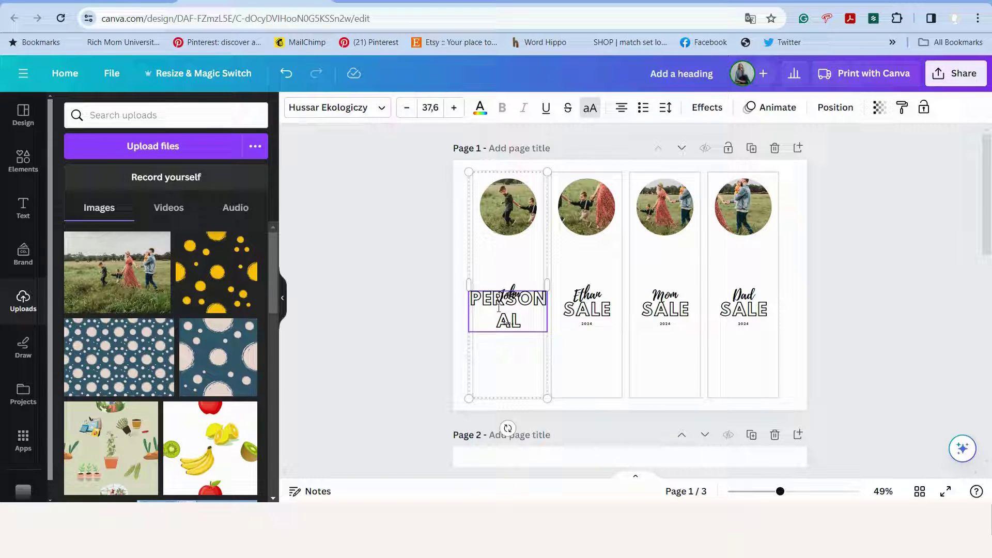
{"action": "left_click", "coordinate": [430, 107]}
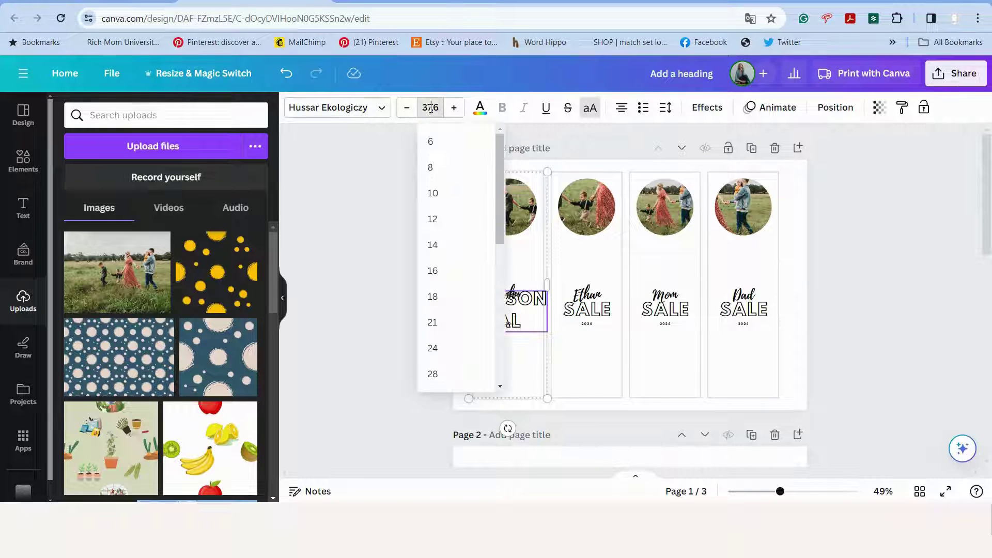
{"action": "left_click", "coordinate": [436, 322]}
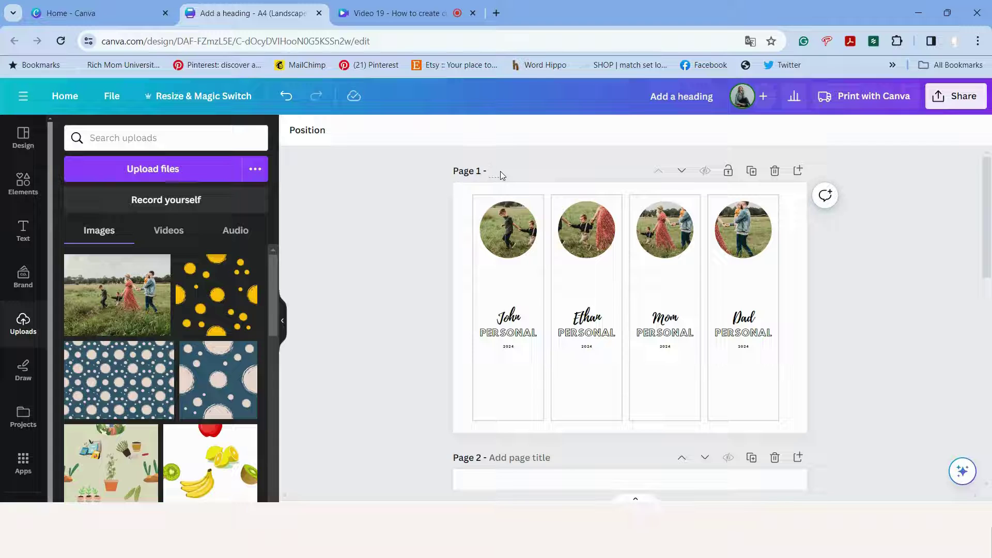
- Enter HOME LABELS as the page 1 title and change the design name to LABELS
{"action": "type", "text": "HOME LABELS"}
{"action": "left_click", "coordinate": [898, 232]}
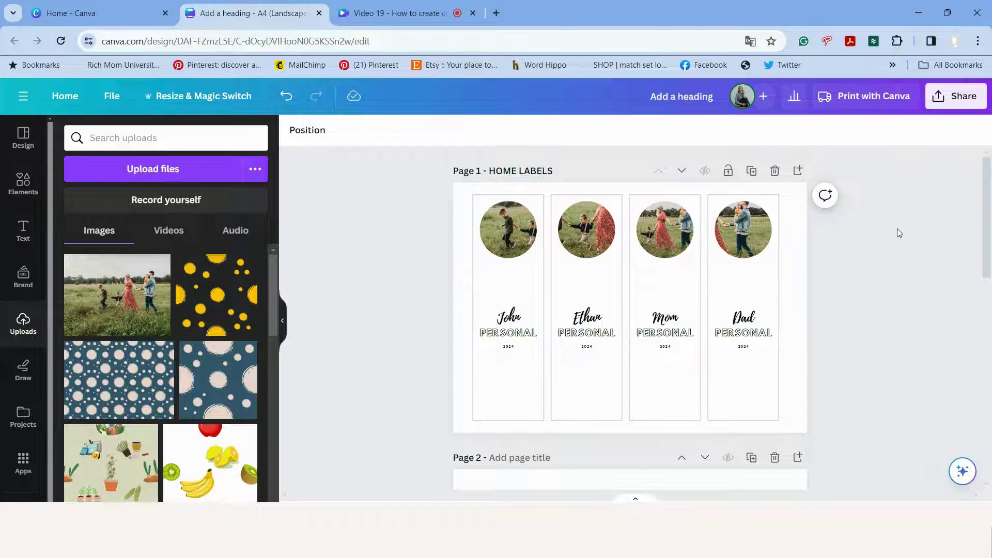
{"action": "left_click", "coordinate": [122, 101]}
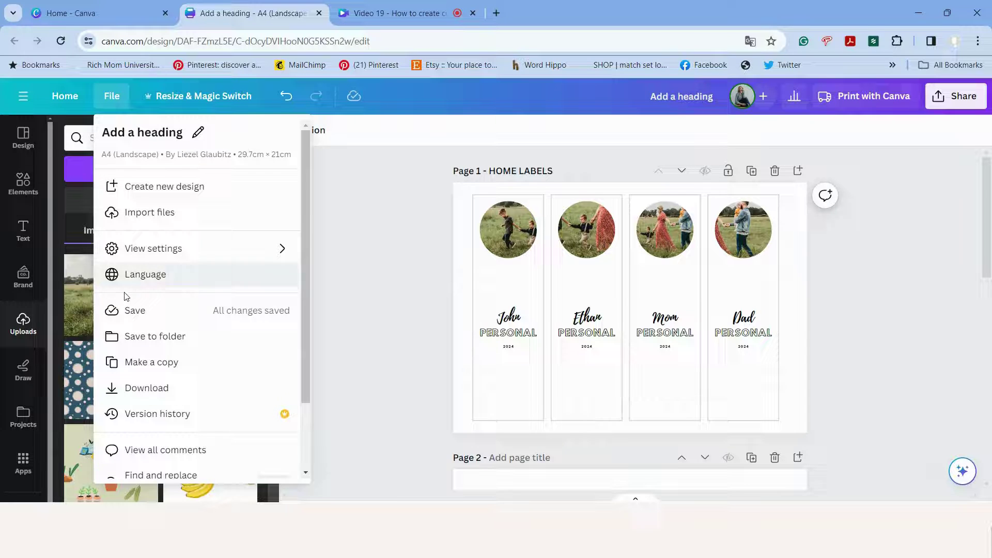
{"action": "left_click", "coordinate": [118, 137]}
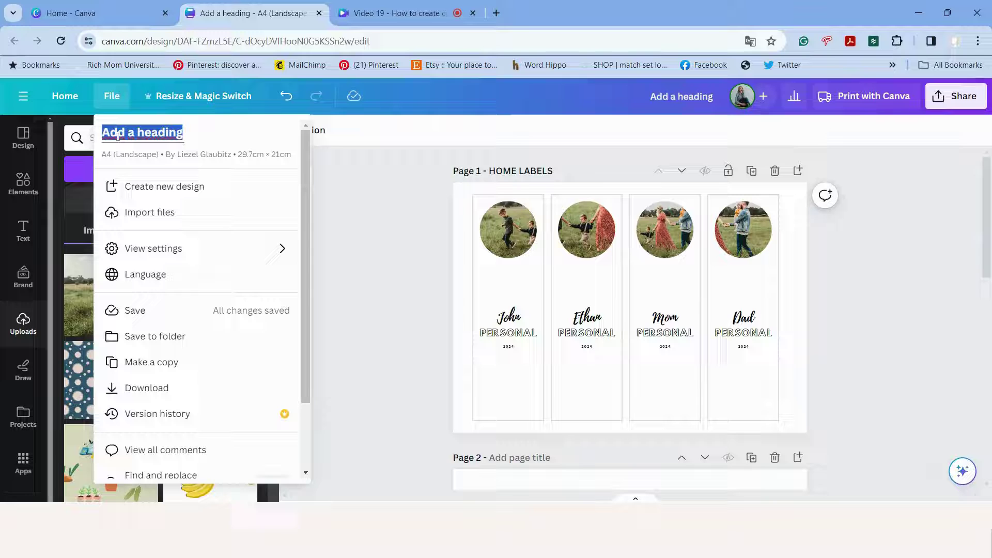
{"action": "type", "text": "LABELS"}
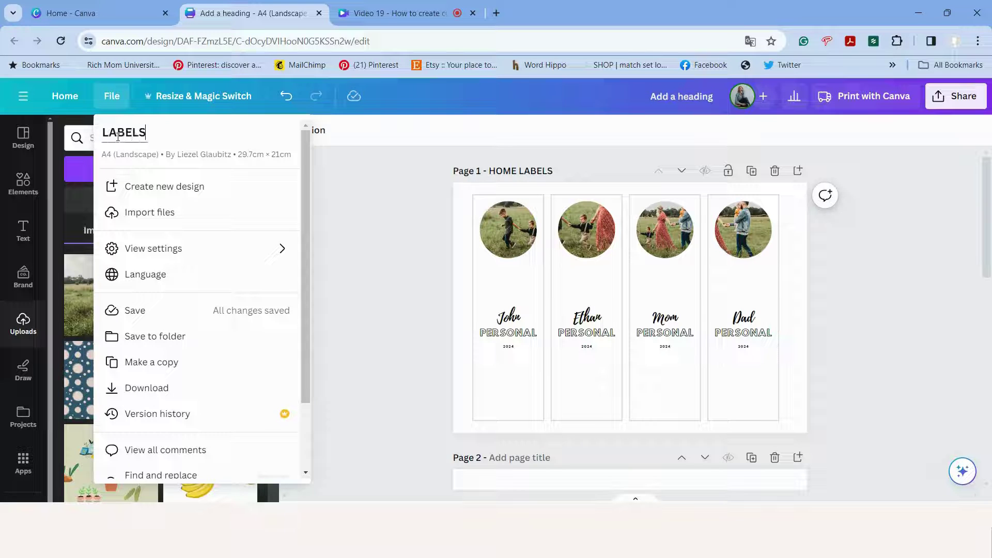
{"action": "left_click", "coordinate": [142, 317]}
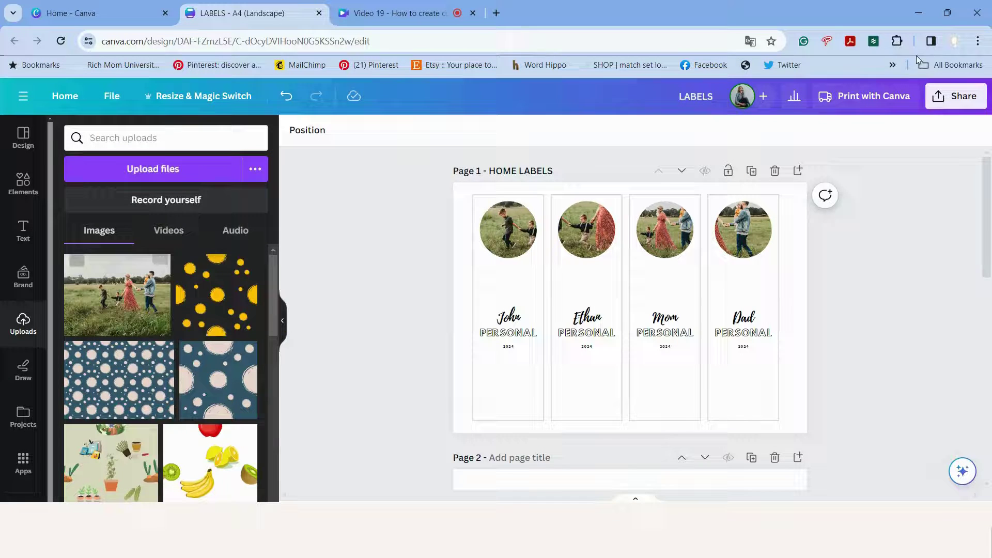
{"action": "left_click", "coordinate": [954, 101]}
{"action": "scroll", "coordinate": [846, 385], "scroll_direction": "down", "scroll_amount": 1}
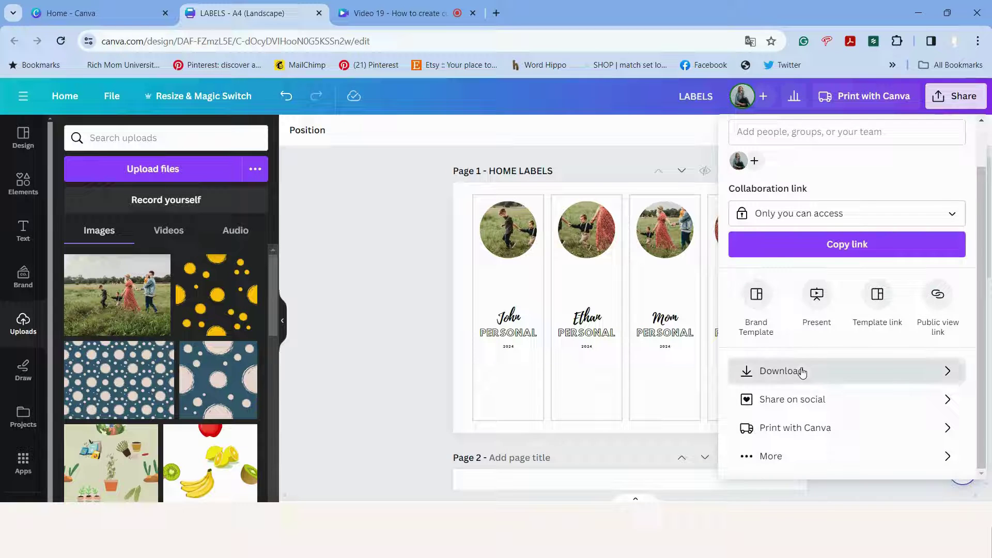
{"action": "left_click", "coordinate": [803, 370]}
{"action": "left_click", "coordinate": [906, 196]}
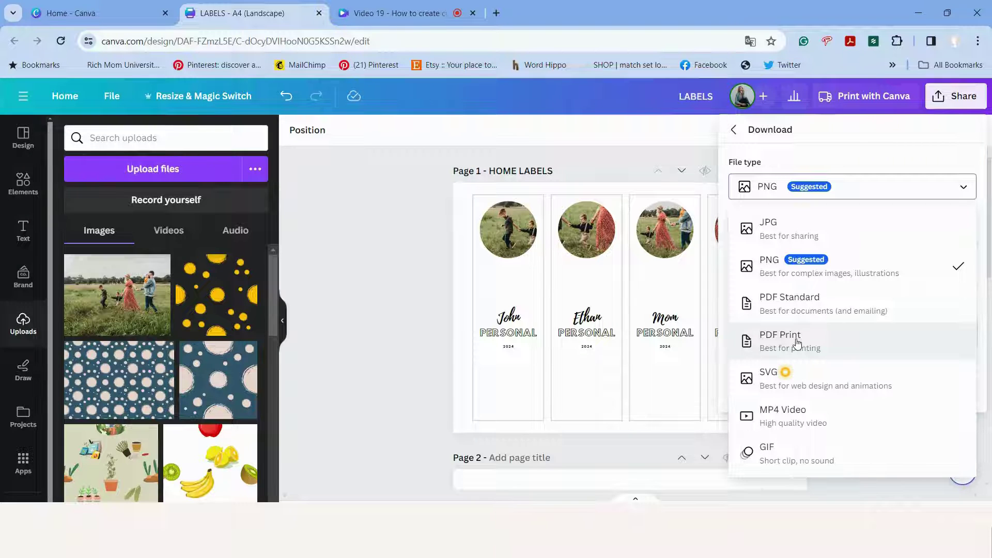
{"action": "left_click", "coordinate": [324, 293]}
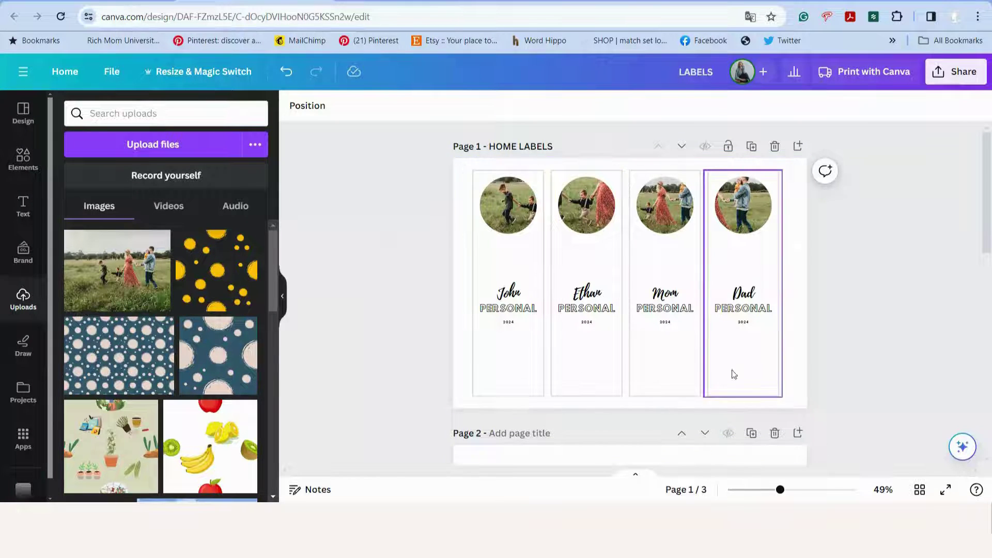
- Duplicate page 1 so a second HOME LABELS page holds another copy of the four PERSONAL labels
{"action": "left_click", "coordinate": [752, 149]}
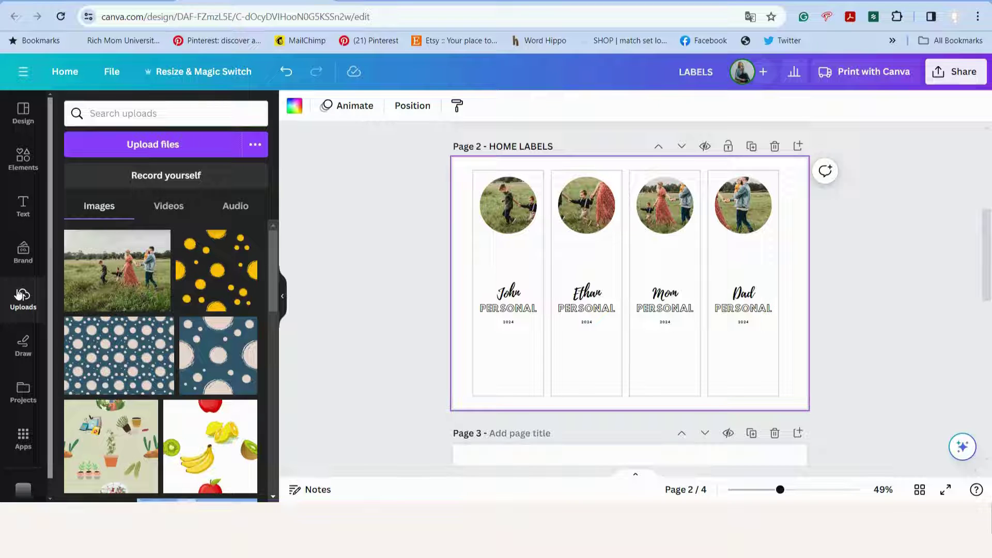
- Search uploads for 'LOG' and add the VA-wonder logo, shrunk onto page 2's first label
{"action": "left_click", "coordinate": [136, 113]}
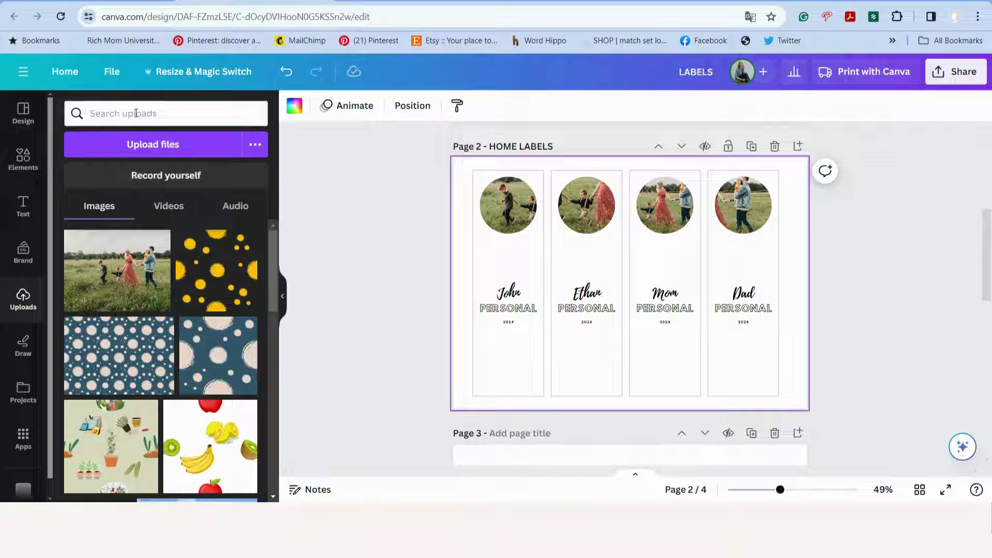
{"action": "type", "text": "LOGO"}
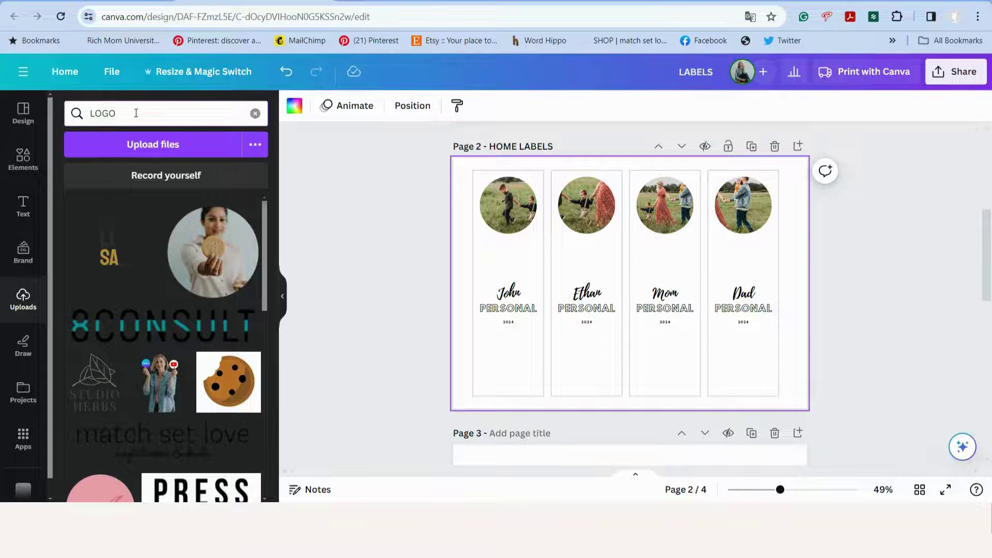
{"action": "scroll", "coordinate": [115, 294], "scroll_direction": "down", "scroll_amount": 5}
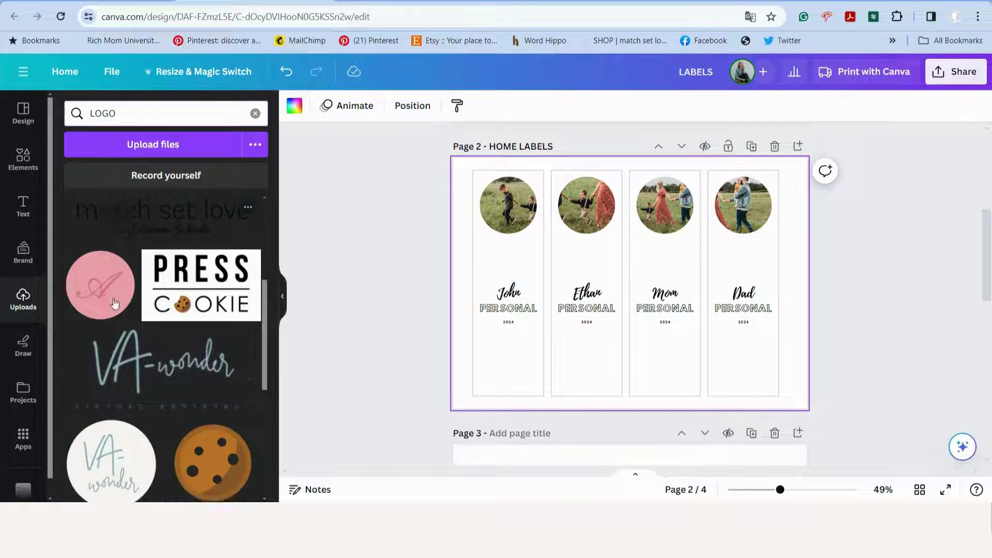
{"action": "scroll", "coordinate": [114, 303], "scroll_direction": "down", "scroll_amount": 3}
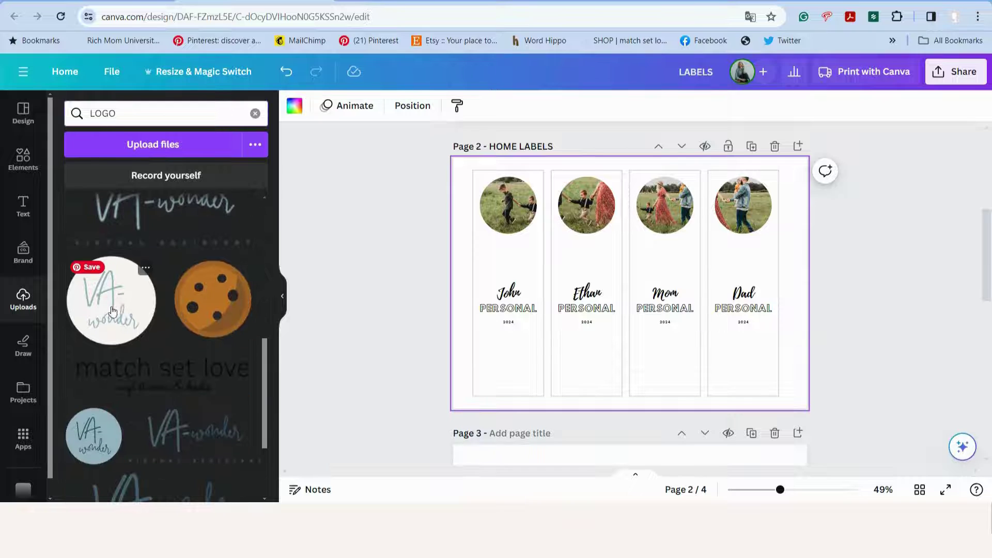
{"action": "scroll", "coordinate": [113, 311], "scroll_direction": "down", "scroll_amount": 3}
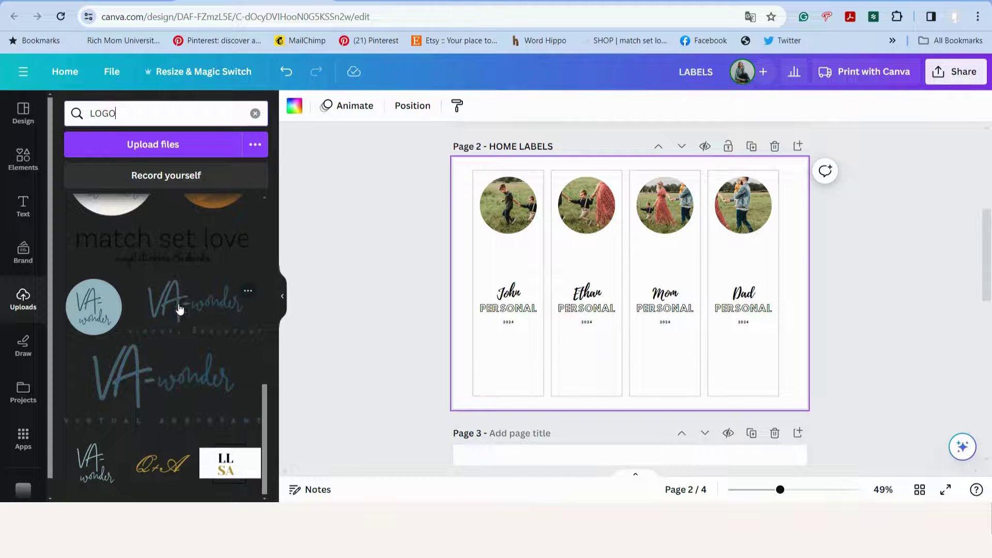
{"action": "left_click", "coordinate": [180, 308]}
{"action": "left_click_drag", "start_coordinate": [782, 216], "coordinate": [514, 258]}
- Ungroup the first label, delete its circle photo, and move the VA-wonder logo into its place
{"action": "scroll", "coordinate": [514, 258], "scroll_direction": "down", "scroll_amount": 2}
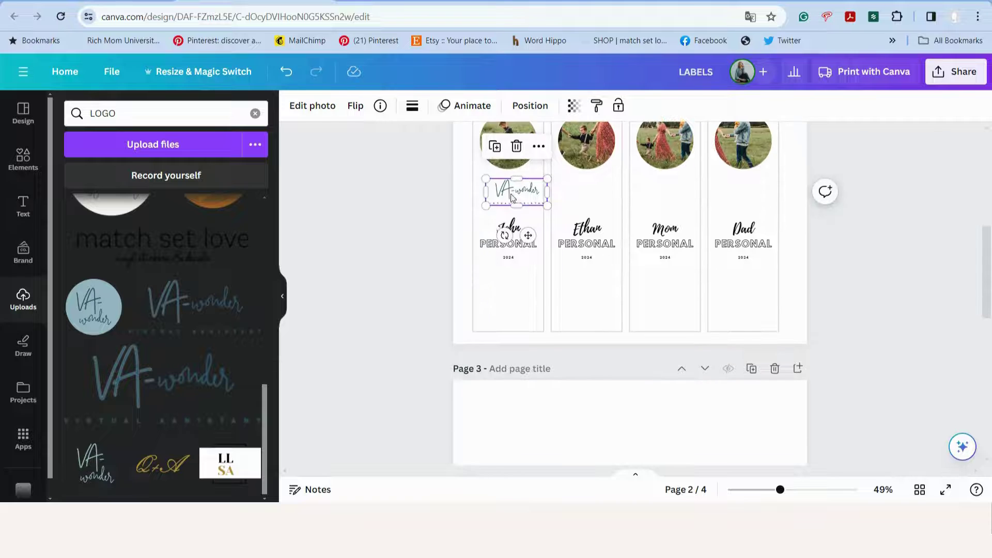
{"action": "scroll", "coordinate": [514, 248], "scroll_direction": "up", "scroll_amount": 1}
{"action": "scroll", "coordinate": [514, 248], "scroll_direction": "up", "scroll_amount": 2}
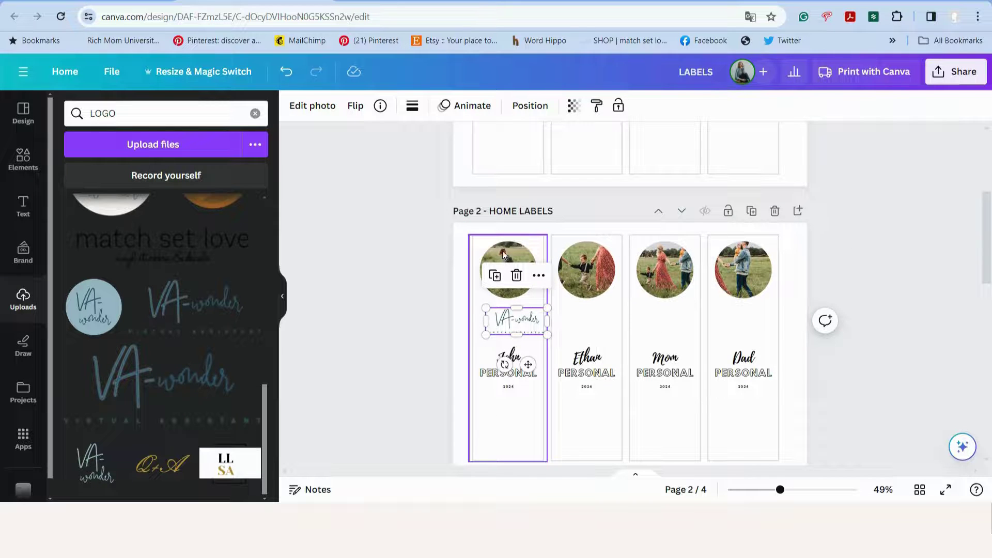
{"action": "right_click", "coordinate": [504, 254]}
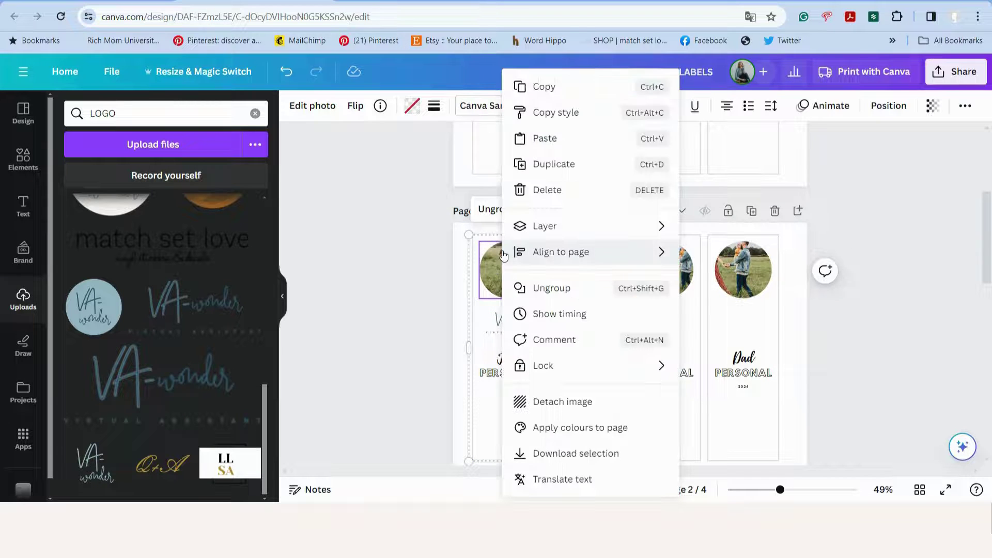
{"action": "left_click", "coordinate": [549, 288]}
{"action": "left_click", "coordinate": [570, 321]}
{"action": "left_click", "coordinate": [505, 266]}
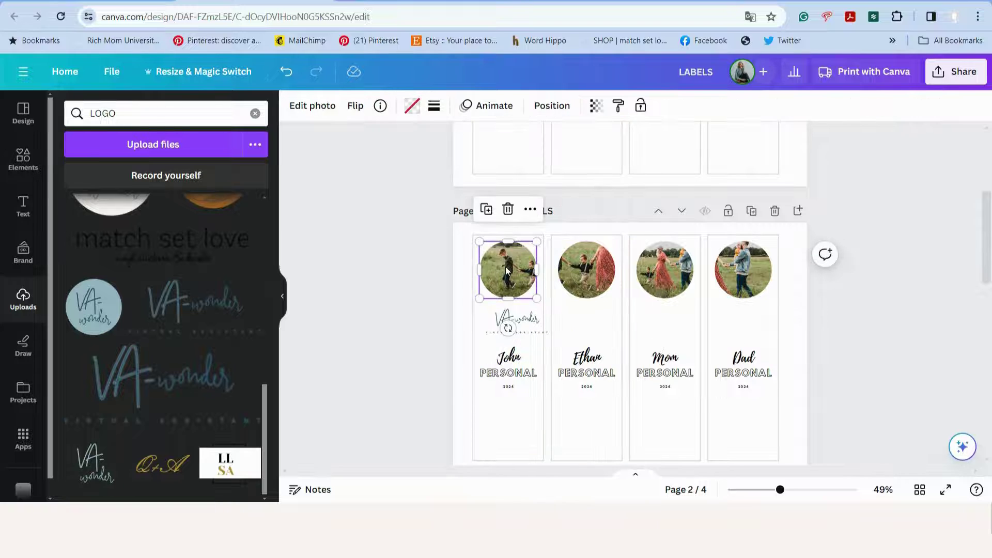
{"action": "key", "text": "Delete"}
{"action": "key", "text": "Delete"}
{"action": "left_click", "coordinate": [512, 318]}
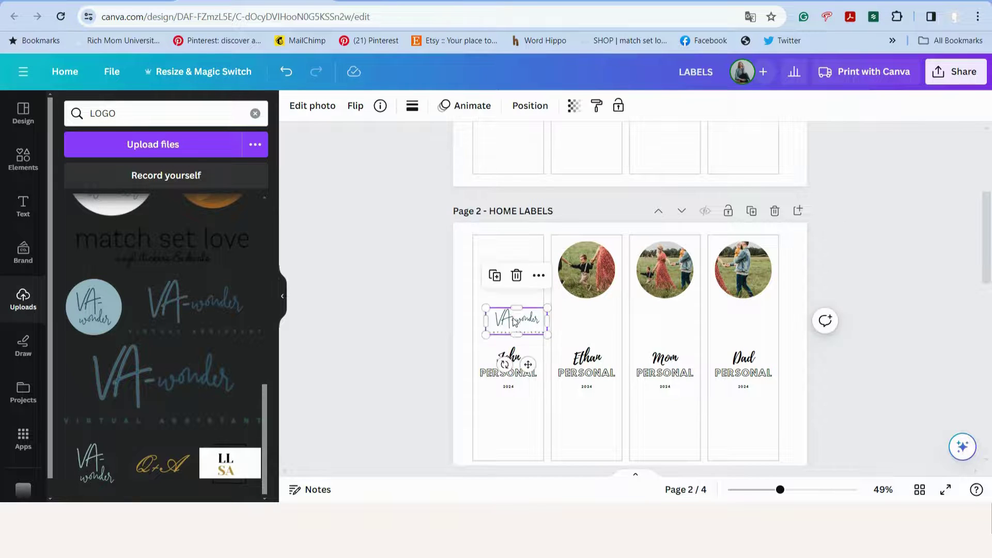
{"action": "left_click_drag", "start_coordinate": [511, 318], "coordinate": [506, 263]}
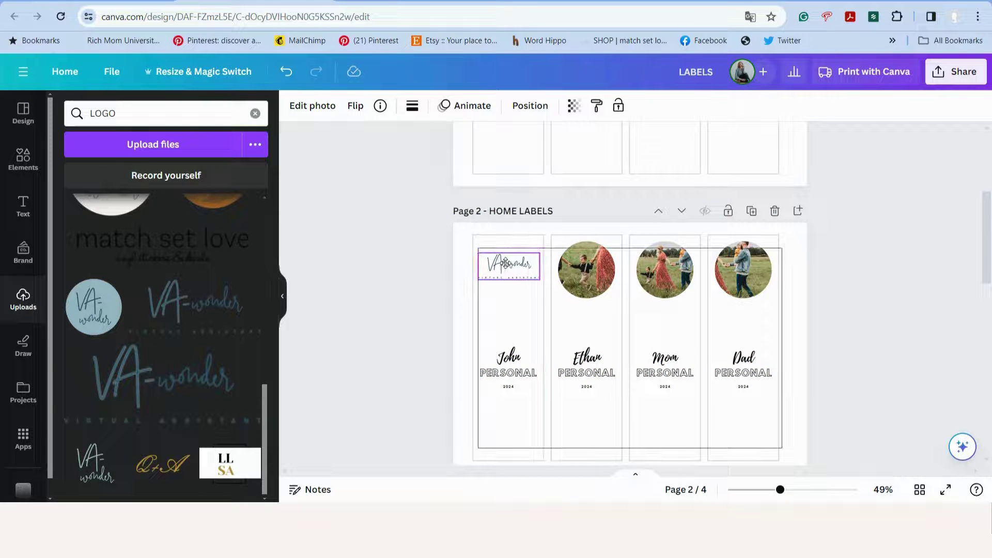
- Change the label text from PERSONAL to ORDERS and replace the name with 'Client'
{"action": "left_click", "coordinate": [500, 373]}
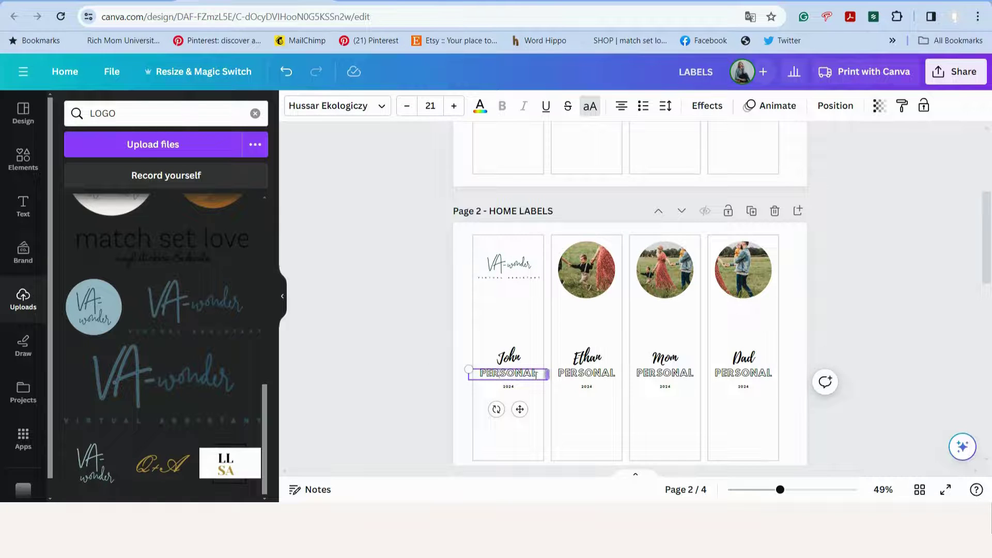
{"action": "left_click_drag", "start_coordinate": [539, 374], "coordinate": [466, 371]}
{"action": "type", "text": "ORDERS"}
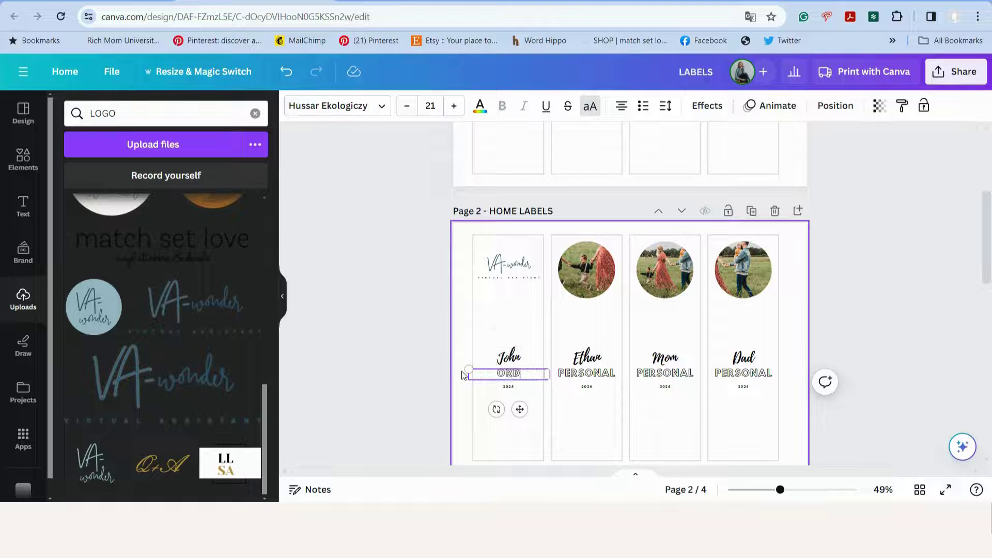
{"action": "left_click", "coordinate": [517, 364]}
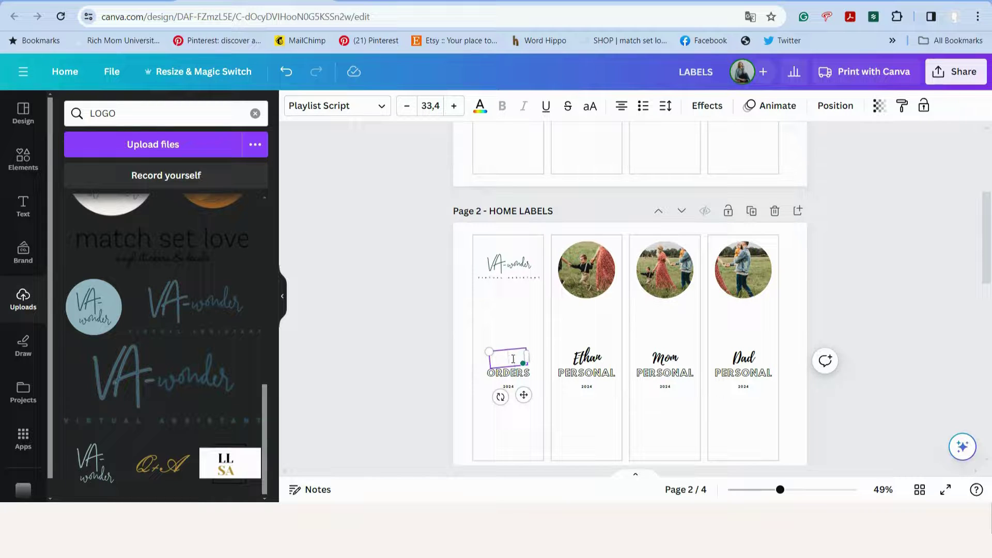
{"action": "type", "text": "Client"}
- Delete the other three personal labels from page 2, leaving only the Client label
{"action": "left_click", "coordinate": [526, 437]}
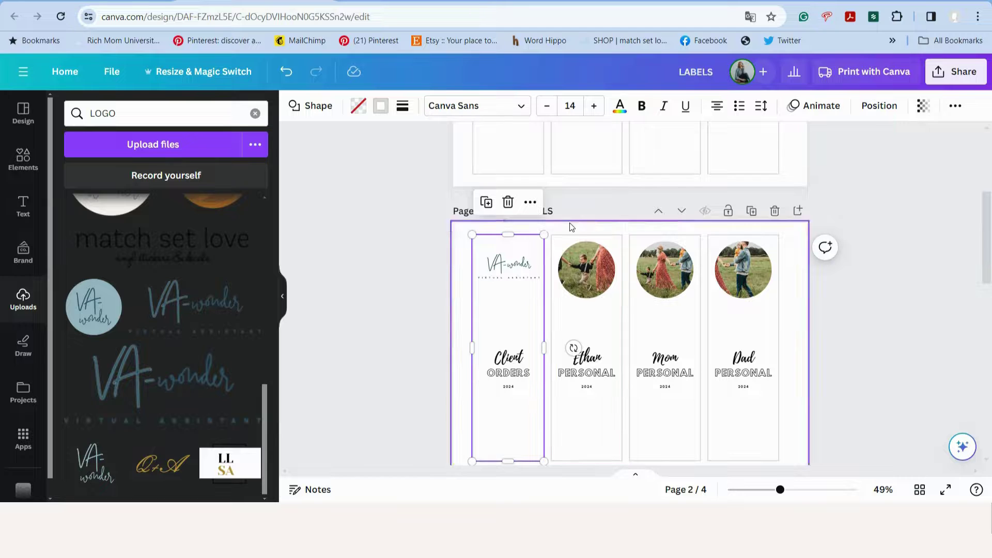
{"action": "left_click_drag", "start_coordinate": [570, 227], "coordinate": [828, 488]}
{"action": "key", "text": "Delete"}
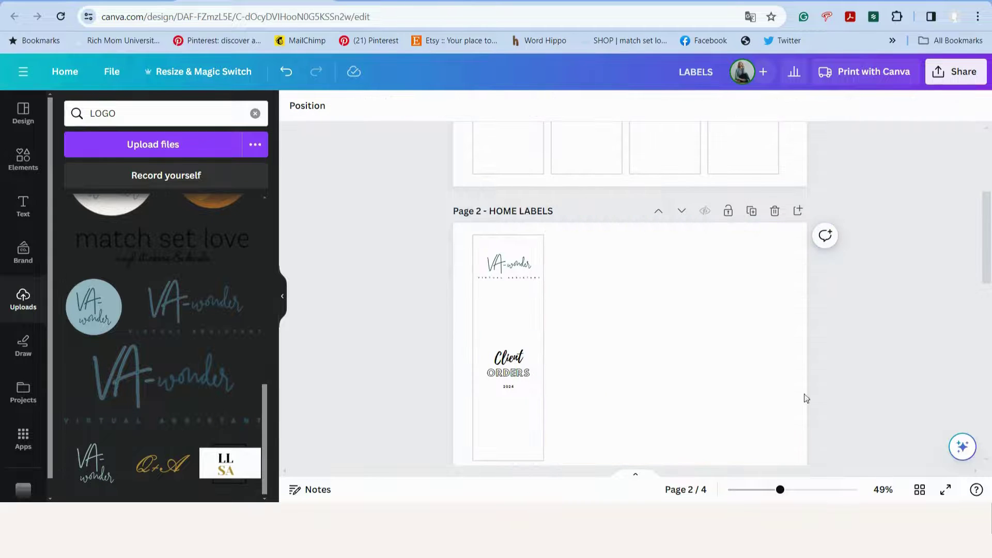
- Group the Client ORDERS label and make three copies lined up beside it
{"action": "left_click_drag", "start_coordinate": [459, 228], "coordinate": [563, 459]}
{"action": "left_click", "coordinate": [517, 201]}
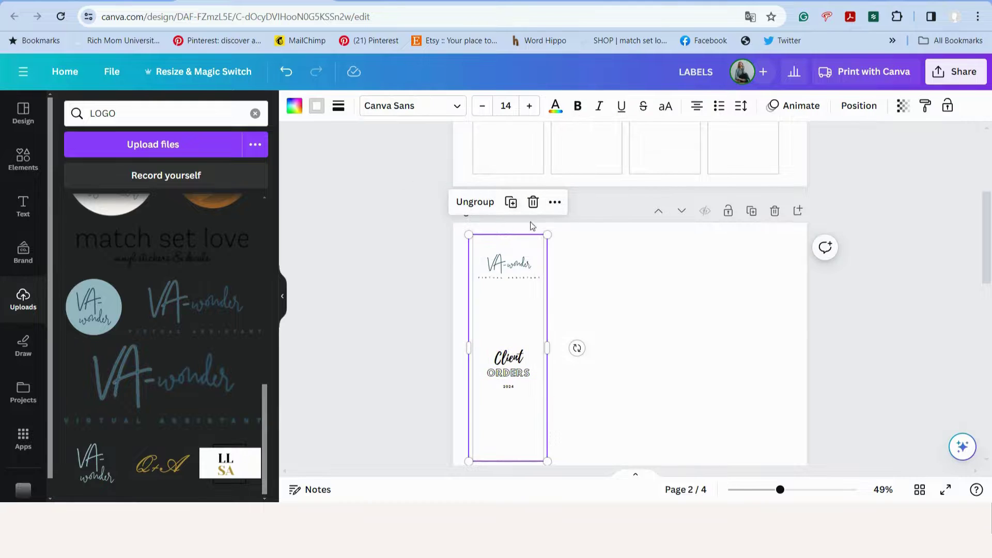
{"action": "left_click", "coordinate": [511, 203]}
{"action": "left_click_drag", "start_coordinate": [520, 305], "coordinate": [594, 296]}
{"action": "left_click", "coordinate": [597, 202]}
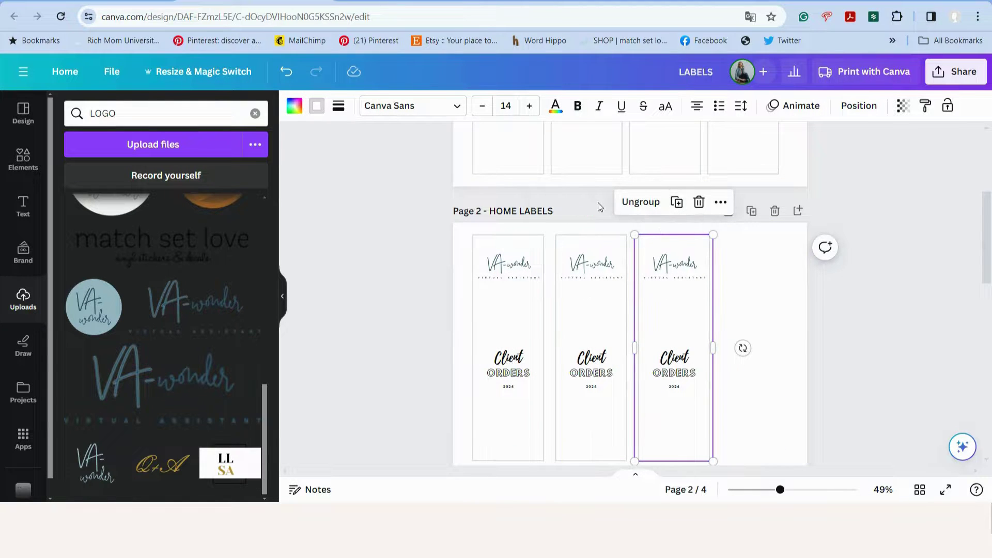
{"action": "left_click", "coordinate": [677, 202]}
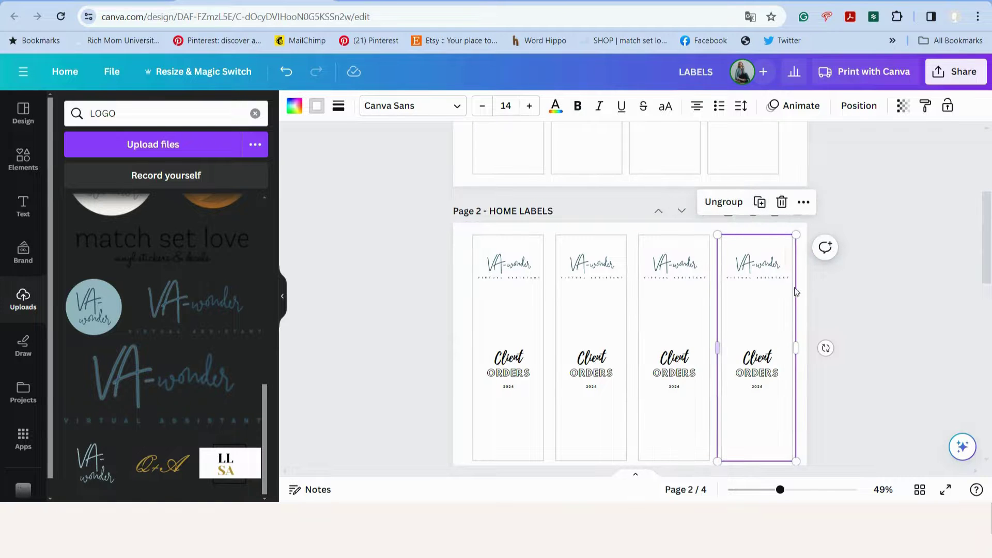
{"action": "scroll", "coordinate": [901, 307], "scroll_direction": "down", "scroll_amount": 2}
{"action": "left_click", "coordinate": [901, 307]}
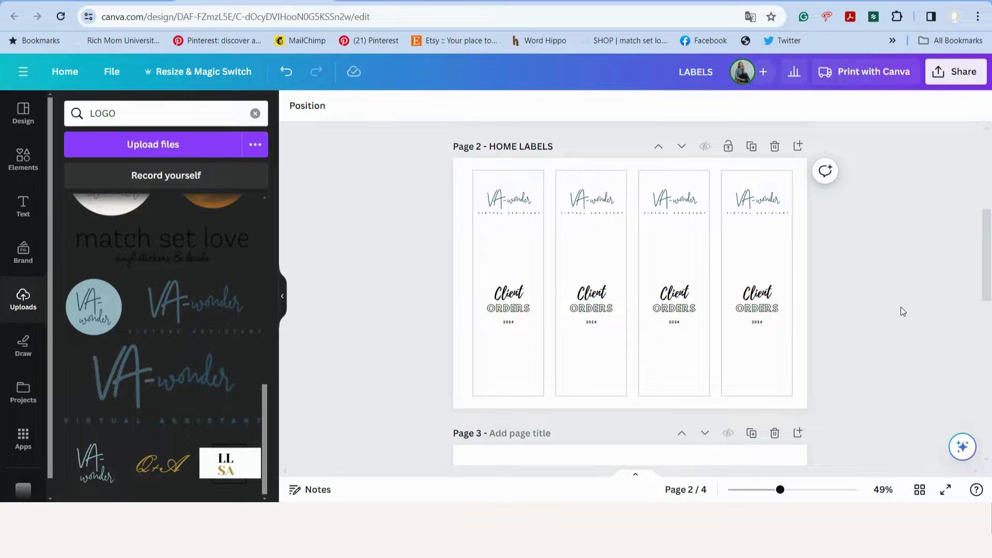